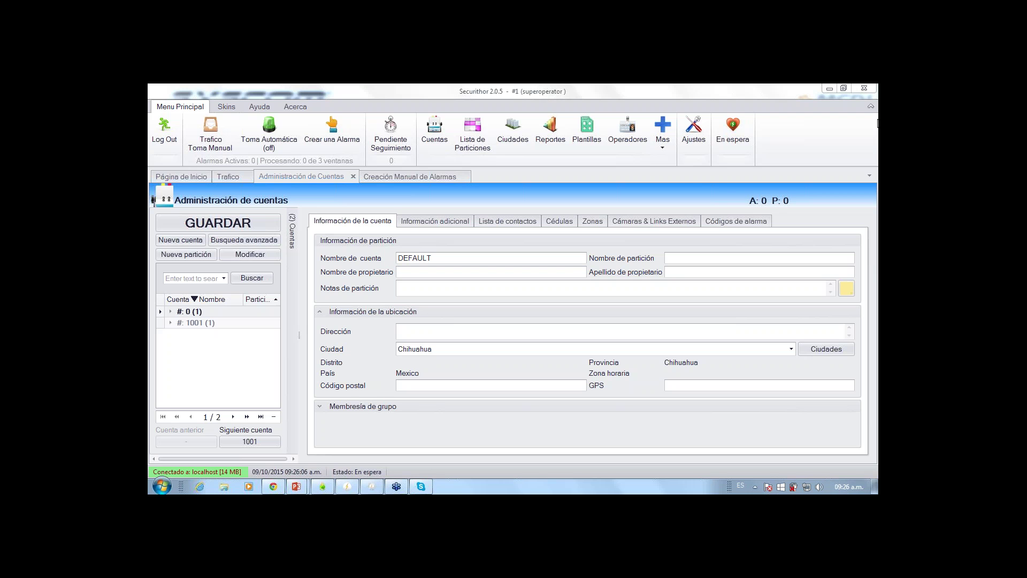
Step: Check the DEFAULT account's camera links and general information, and open the Oficina Suc Sur account
left_click(717, 190)
left_click(615, 224)
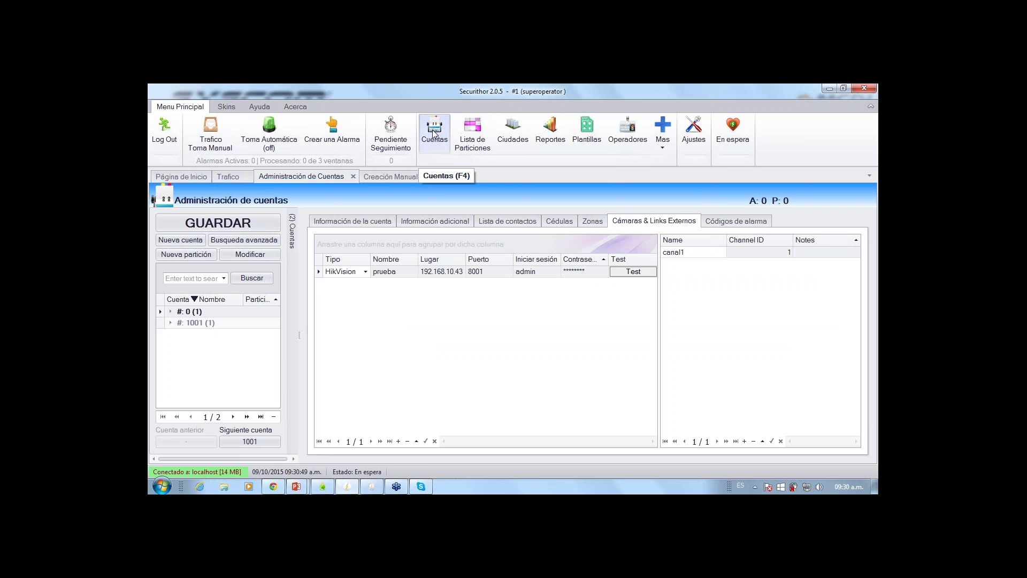
left_click(355, 224)
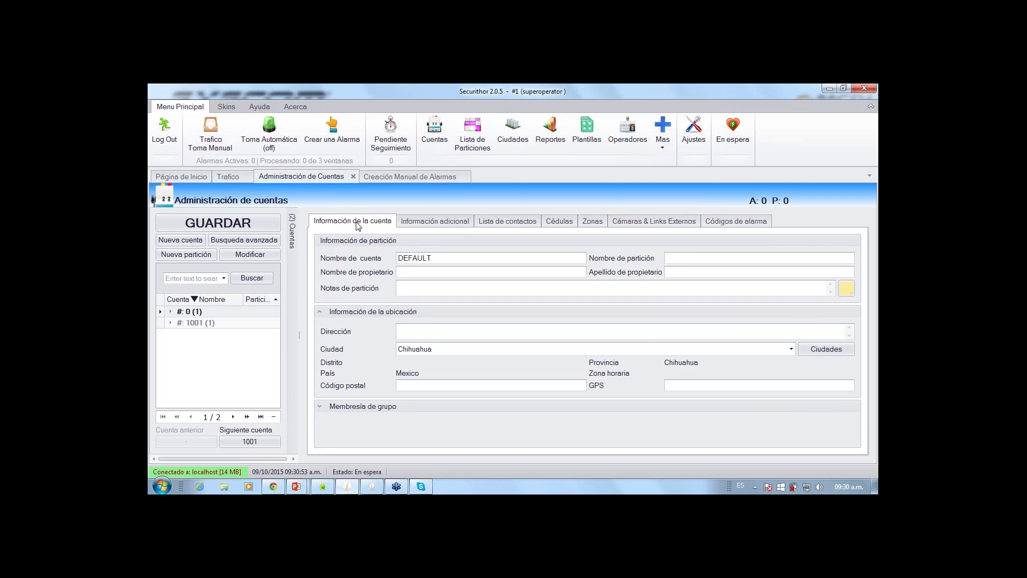
left_click(247, 323)
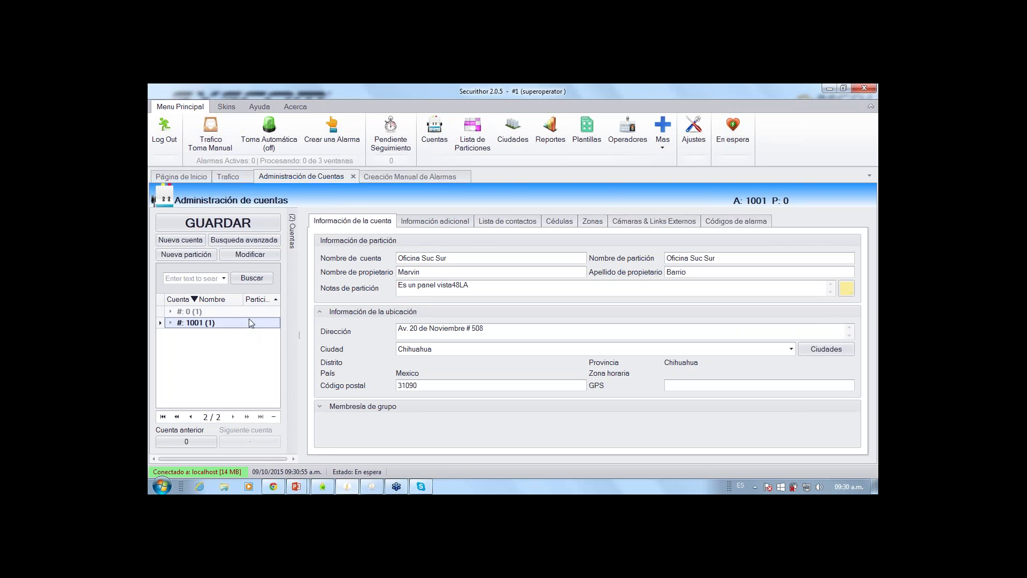
Step: Review the Oficina Suc Sur account's text, image and file attachments and its contact list
left_click(452, 227)
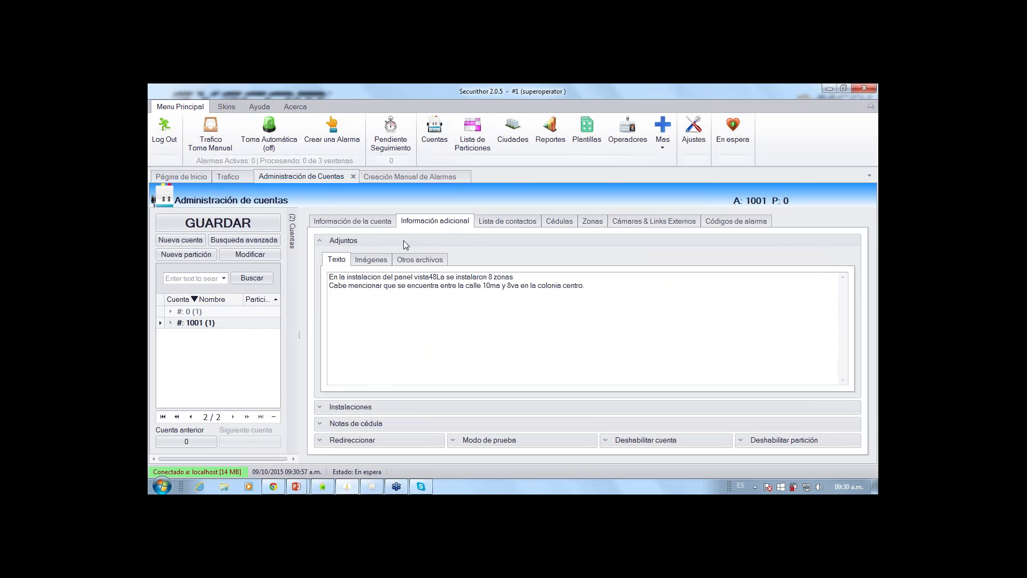
left_click(371, 260)
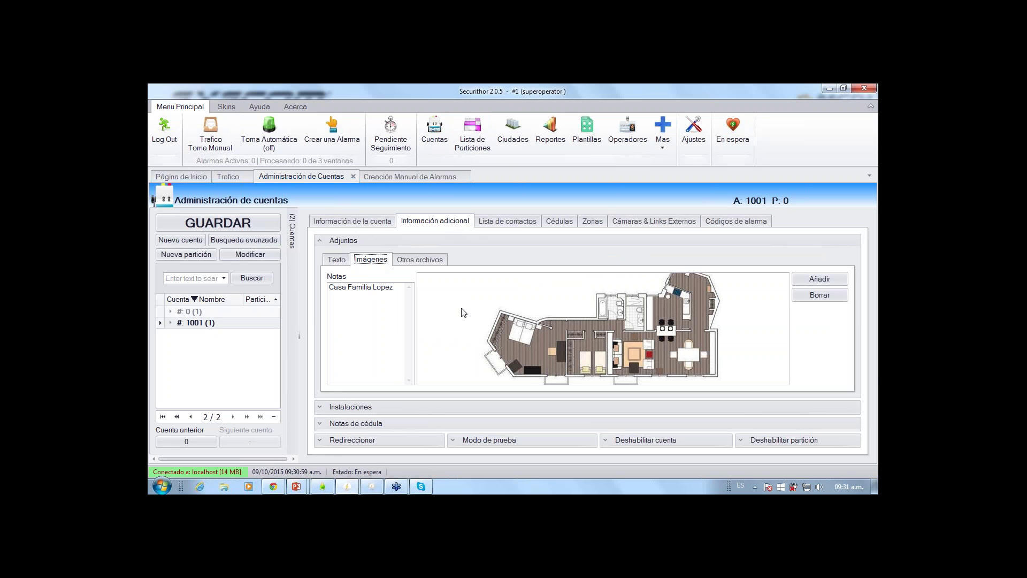
left_click(420, 260)
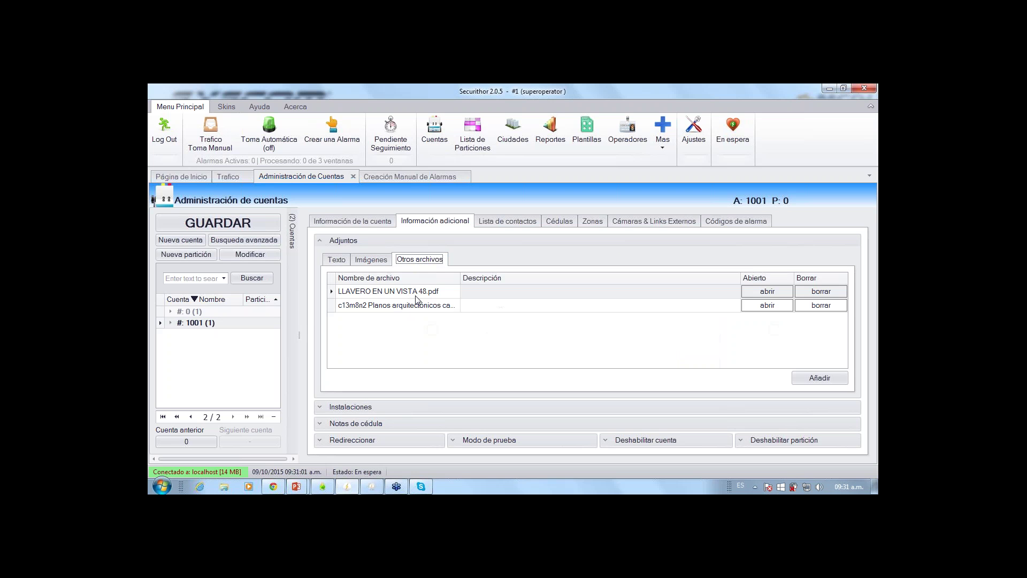
left_click(497, 221)
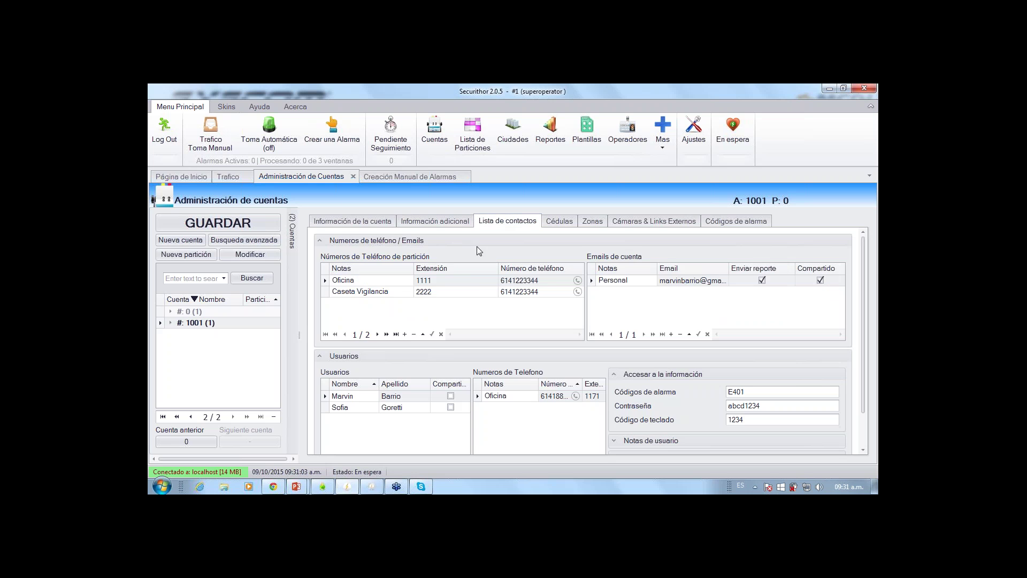
Step: Review the account's arming schedule Ar, disarming schedule Des and list of zones
left_click(561, 231)
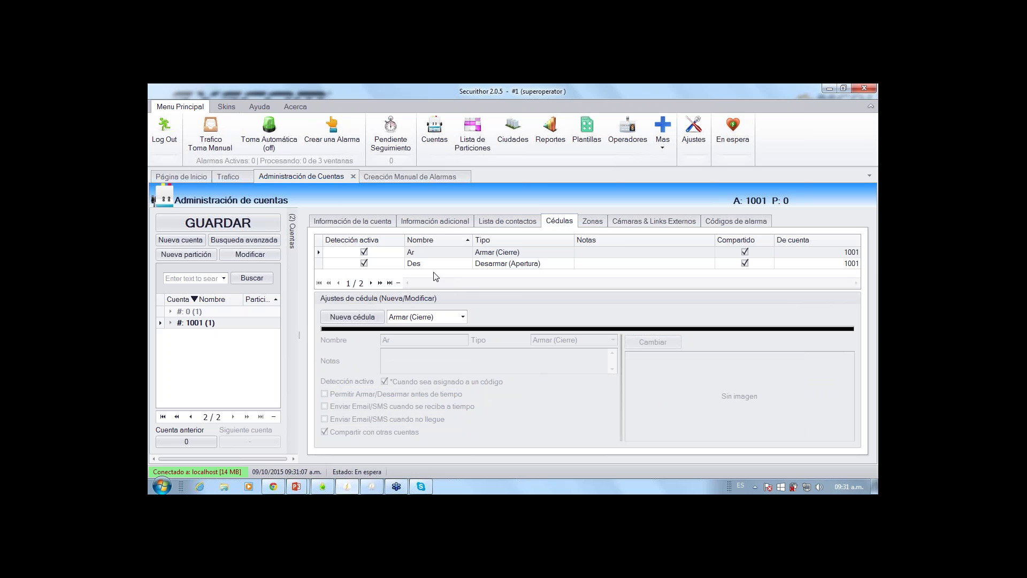
left_click(427, 253)
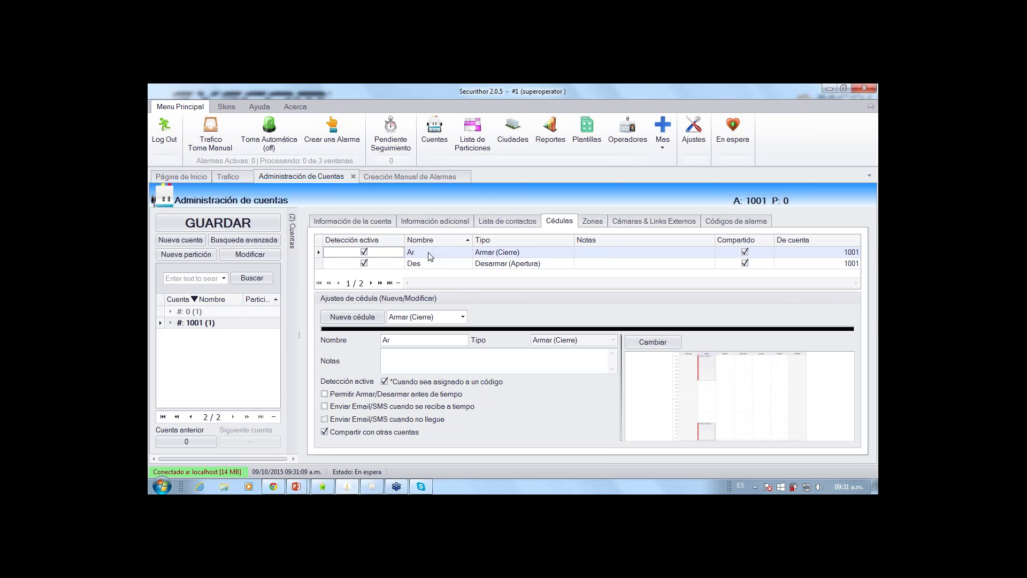
left_click(428, 262)
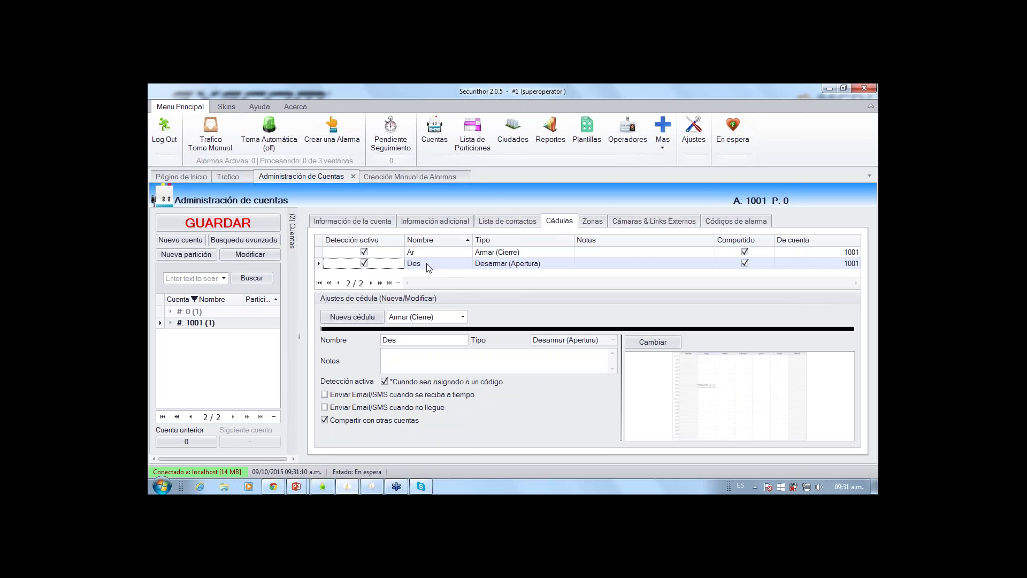
left_click(592, 221)
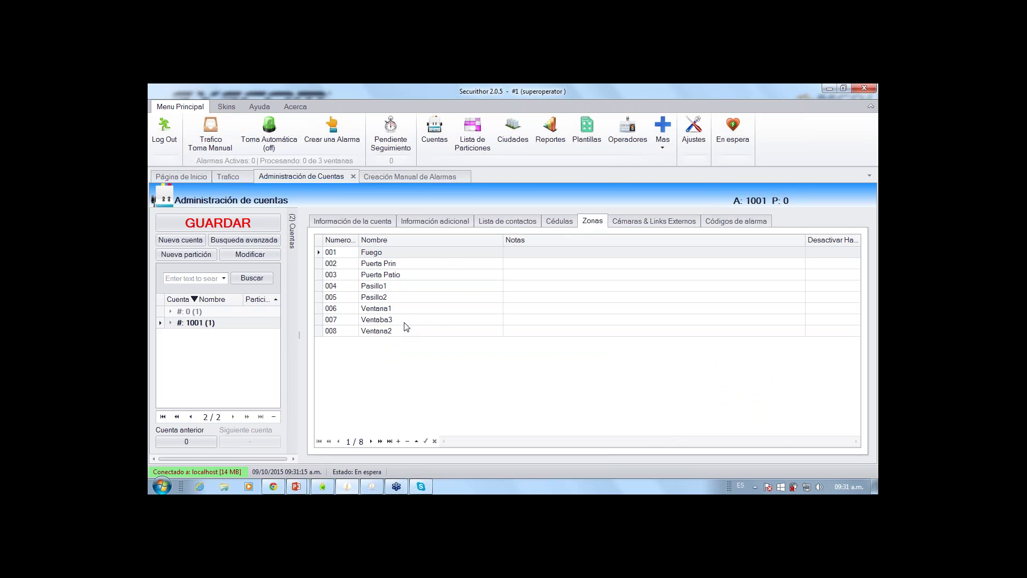
Step: Examine the camera links of the Oficina Suc Sur account and the device types available for camera 123
left_click(631, 222)
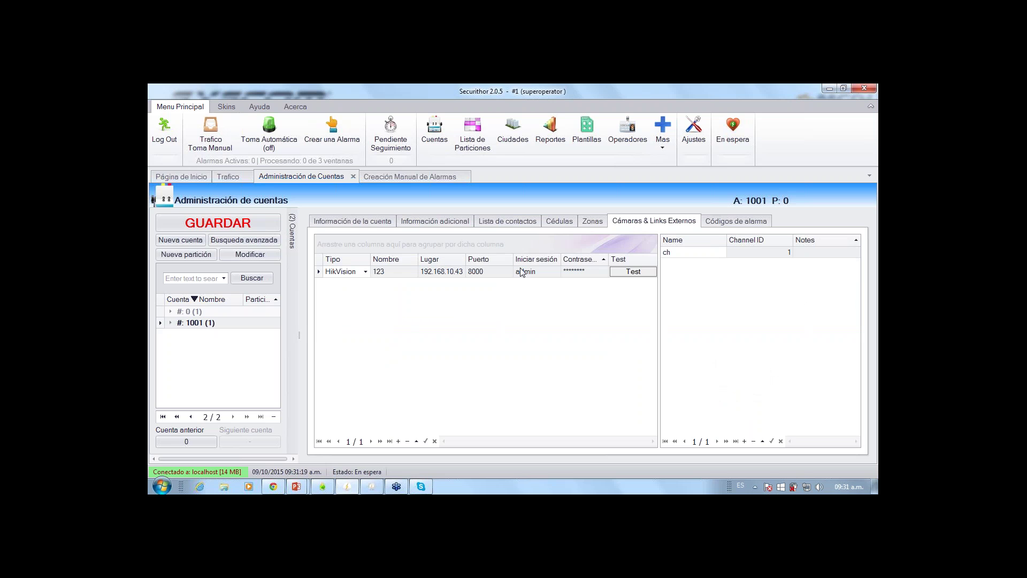
left_click(365, 272)
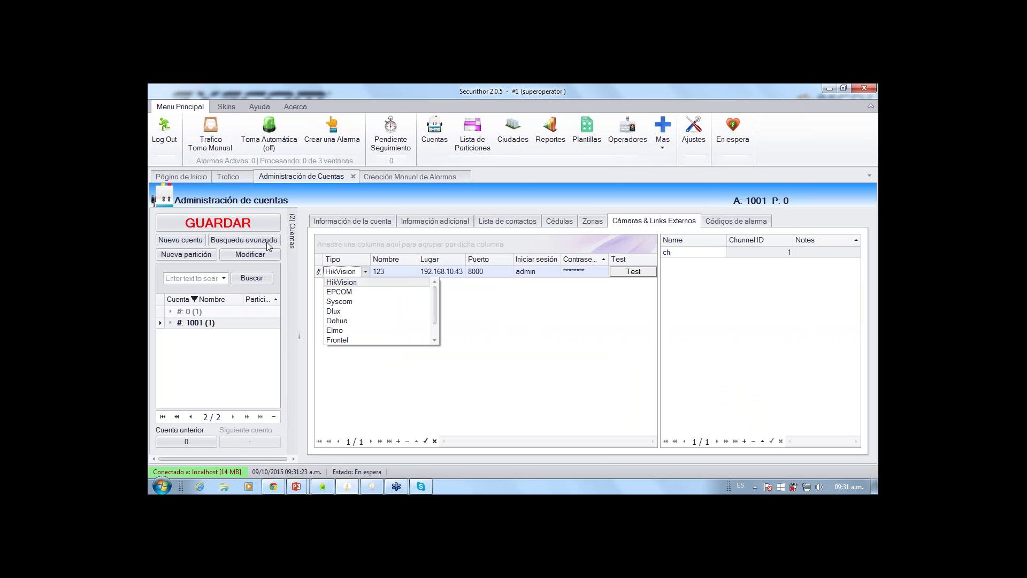
left_click(267, 223)
left_click(366, 272)
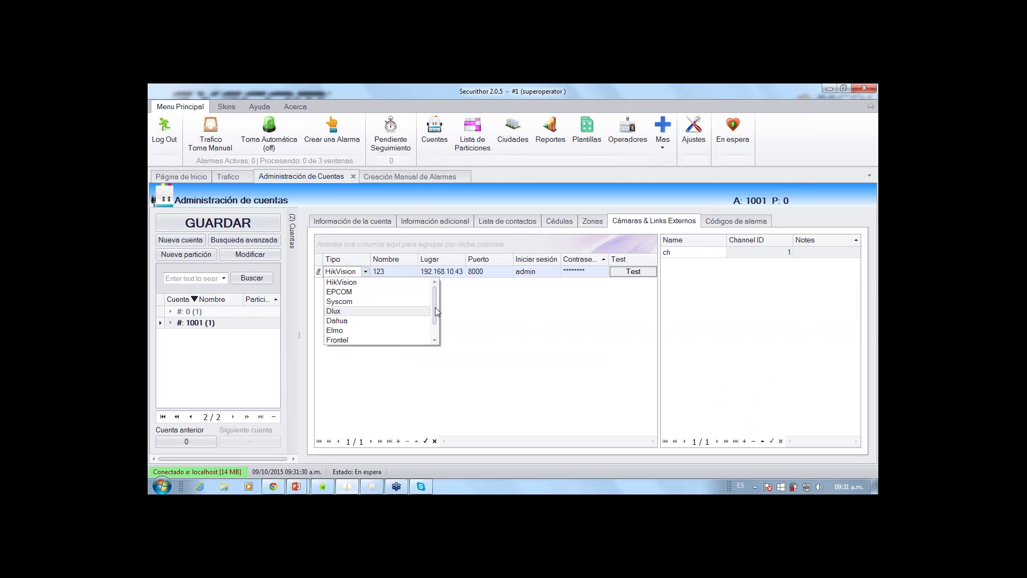
mouse_move(435, 307)
left_mouse_down()
mouse_move(436, 320)
mouse_move(436, 303)
left_mouse_up()
key("Escape")
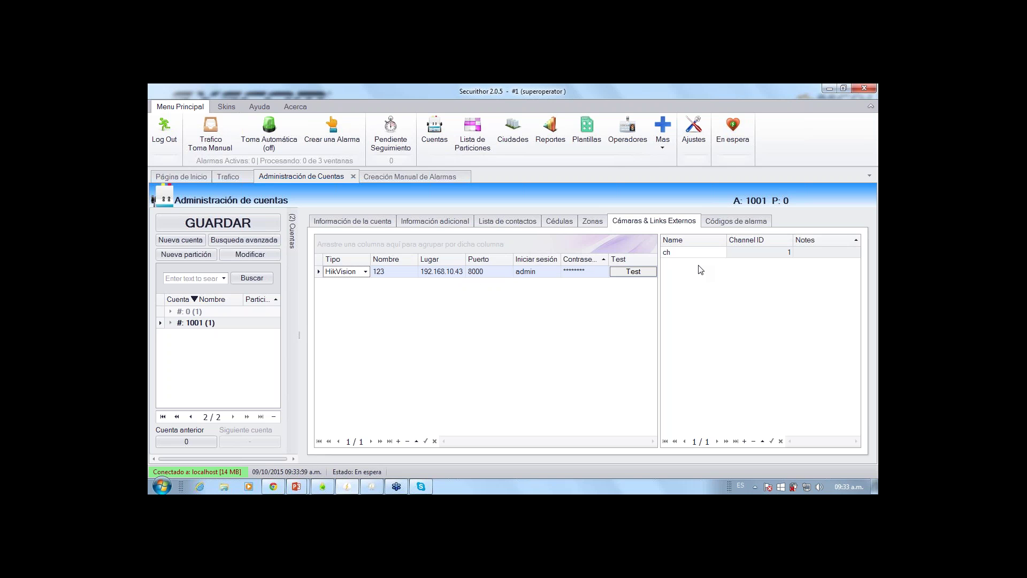
Step: Test the HikVision camera 123, trying the four-window and single-window layouts, and close the viewer
left_click(633, 274)
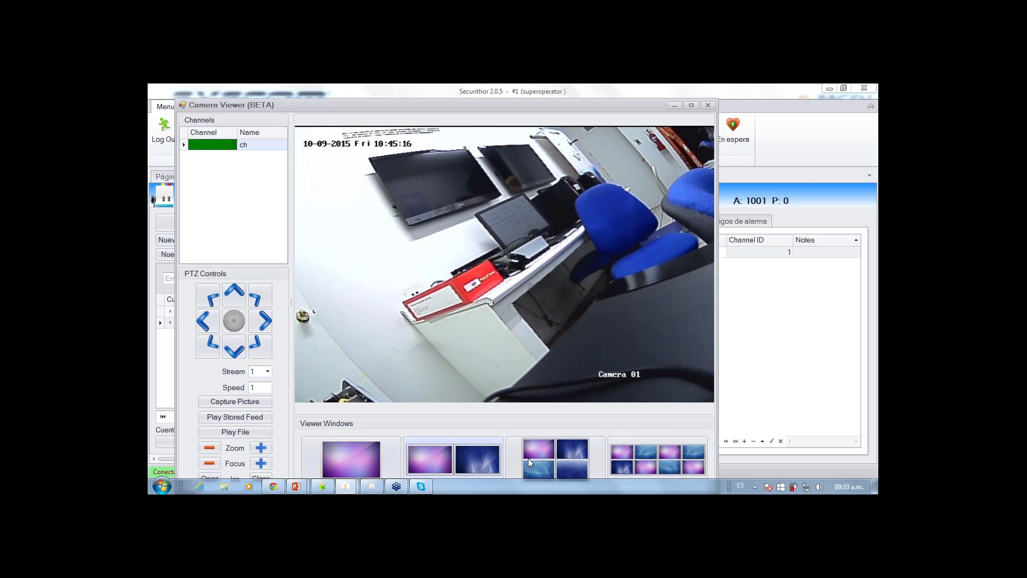
left_click(547, 453)
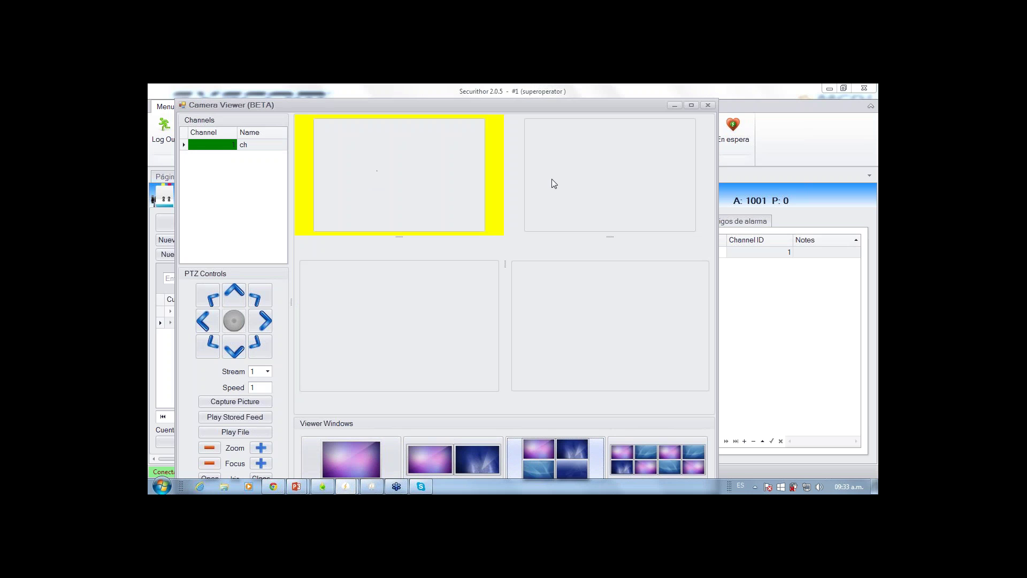
left_click(351, 464)
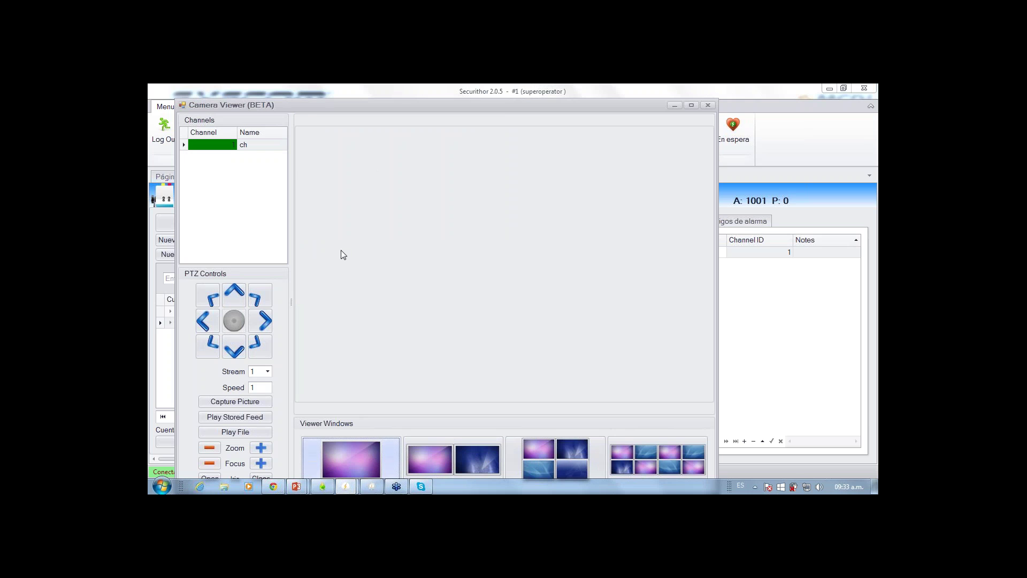
left_click(705, 105)
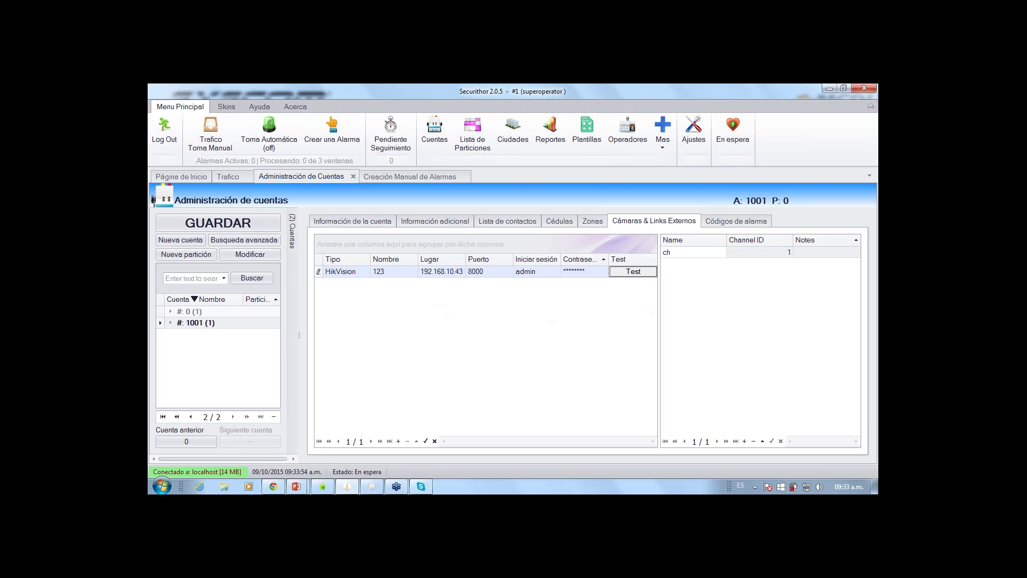
Step: Review the account's general information and partition notes, and return to its camera links
left_click(346, 225)
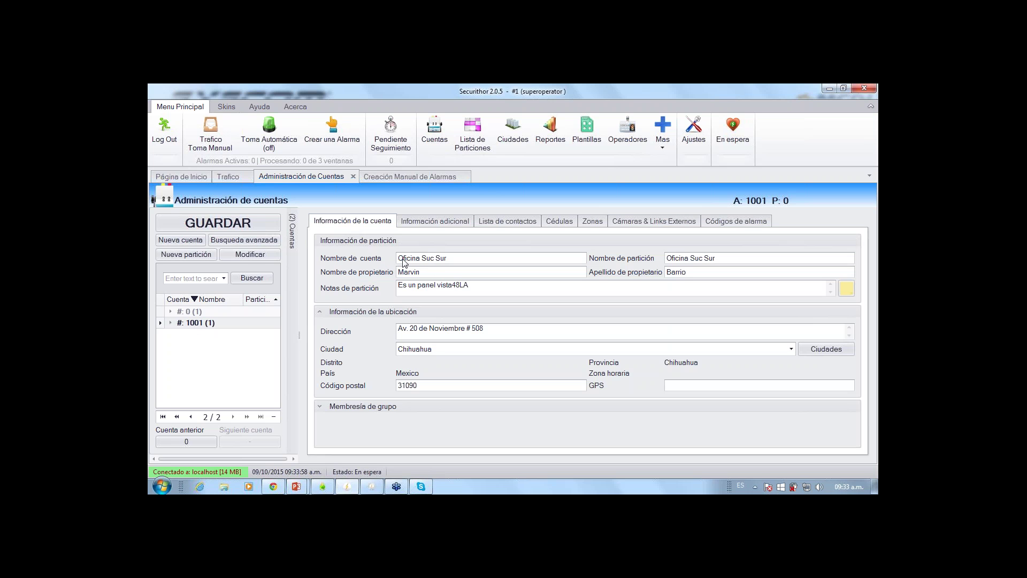
left_click_drag(410, 259, 480, 287)
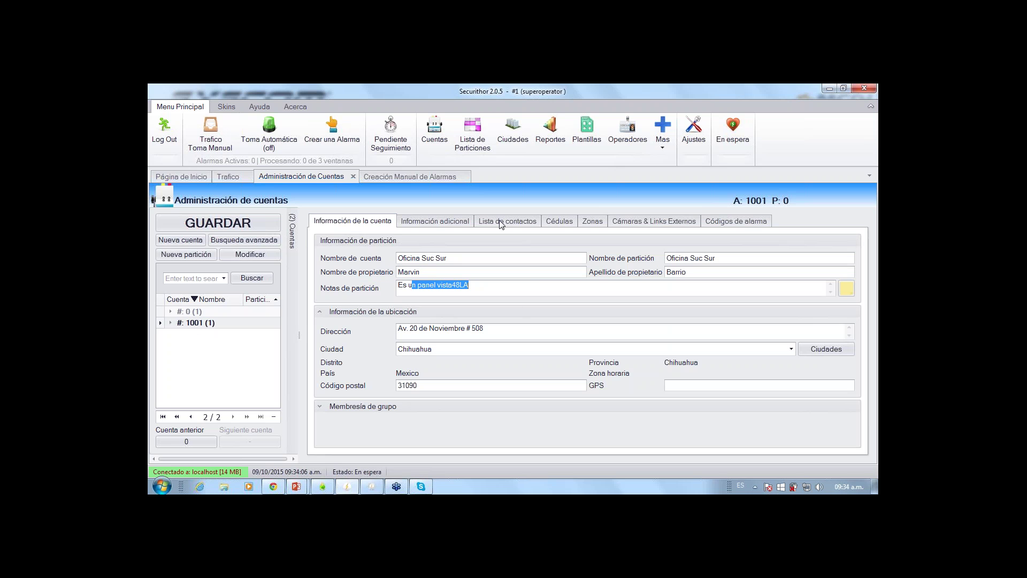
left_click(649, 222)
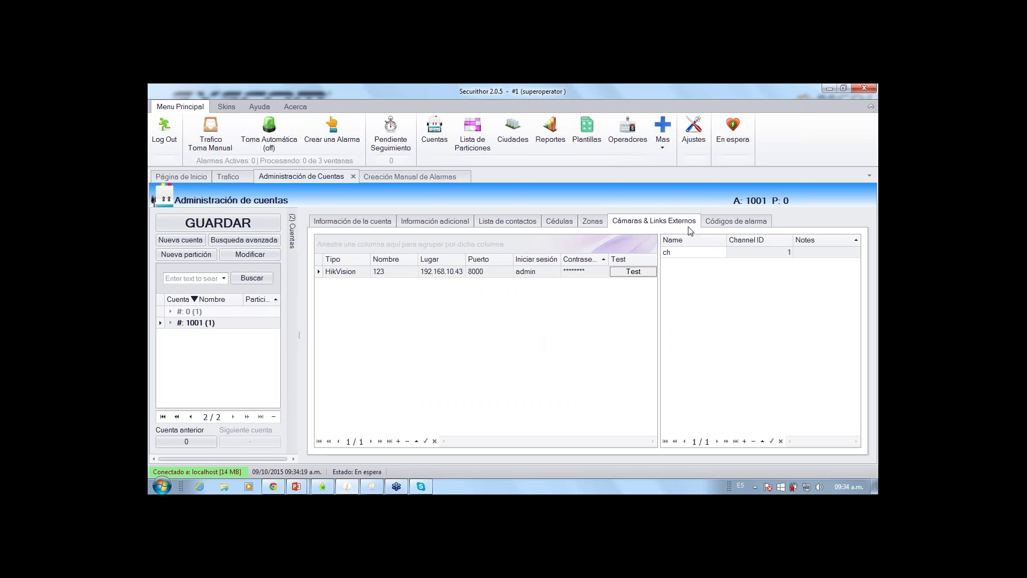
Step: Assign camera 123 | ch : 1 to the E123 alarm code (24 Hrs Audible) and save the account
left_click(713, 225)
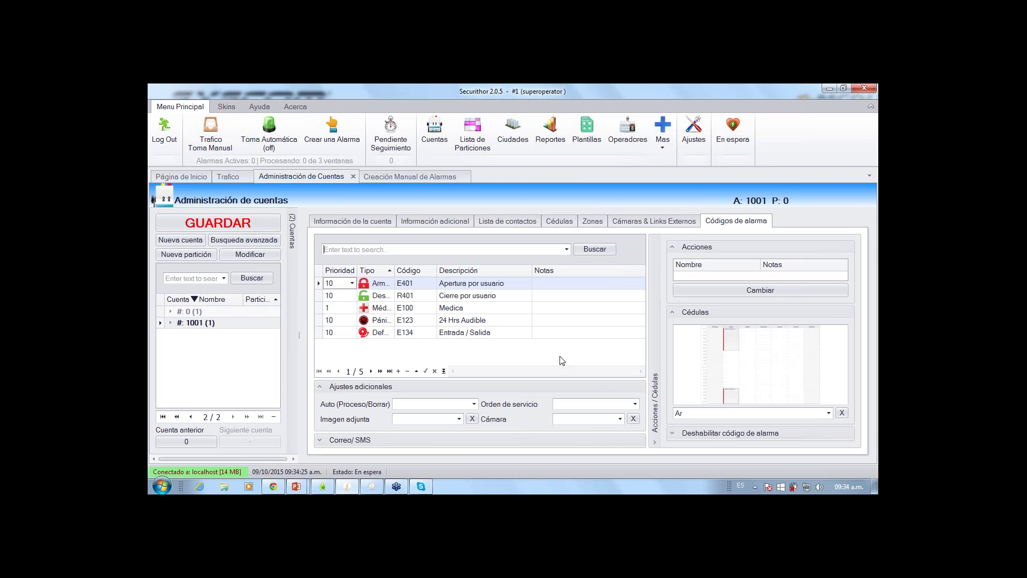
left_click(500, 319)
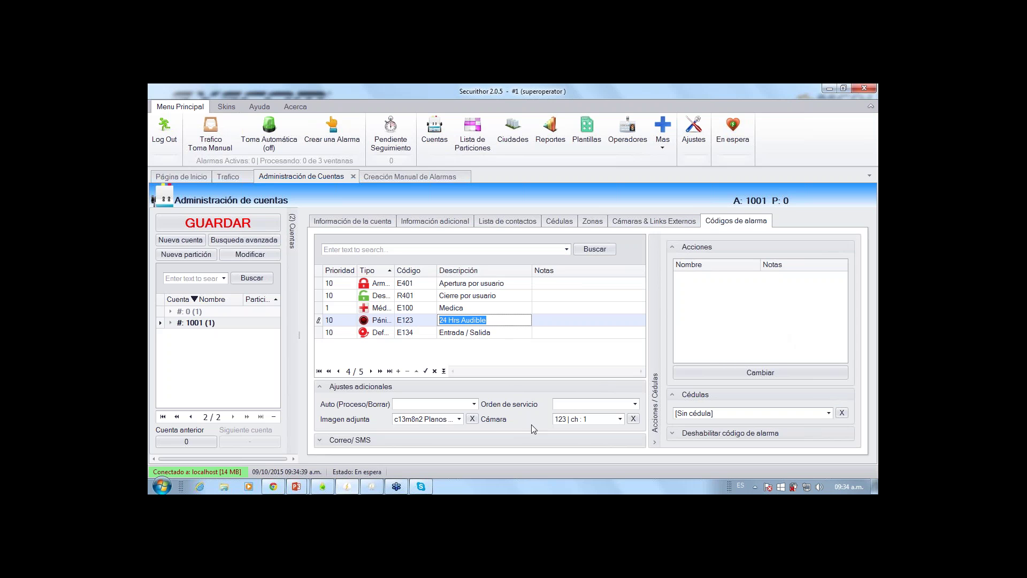
left_click(621, 419)
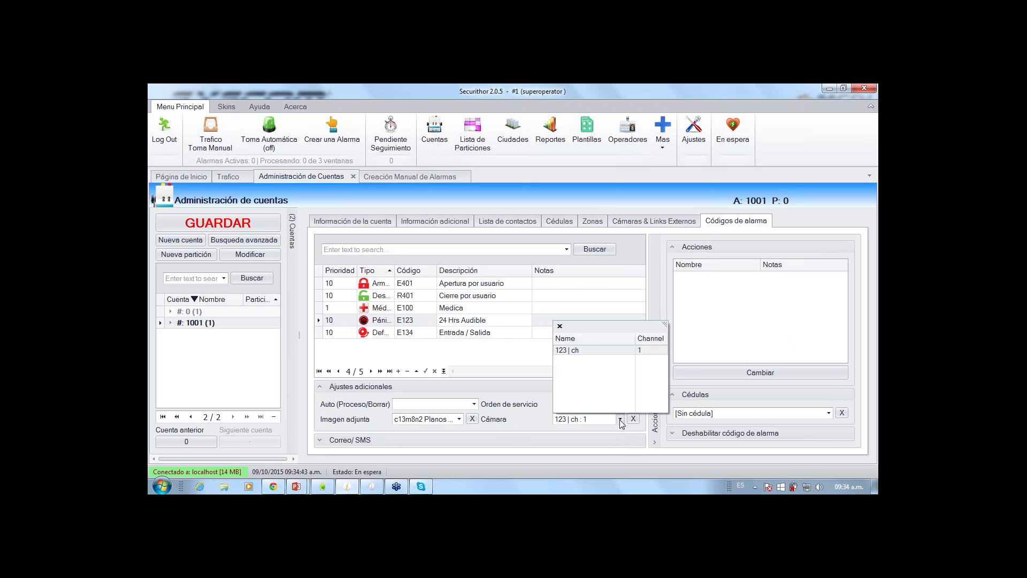
left_click(587, 350)
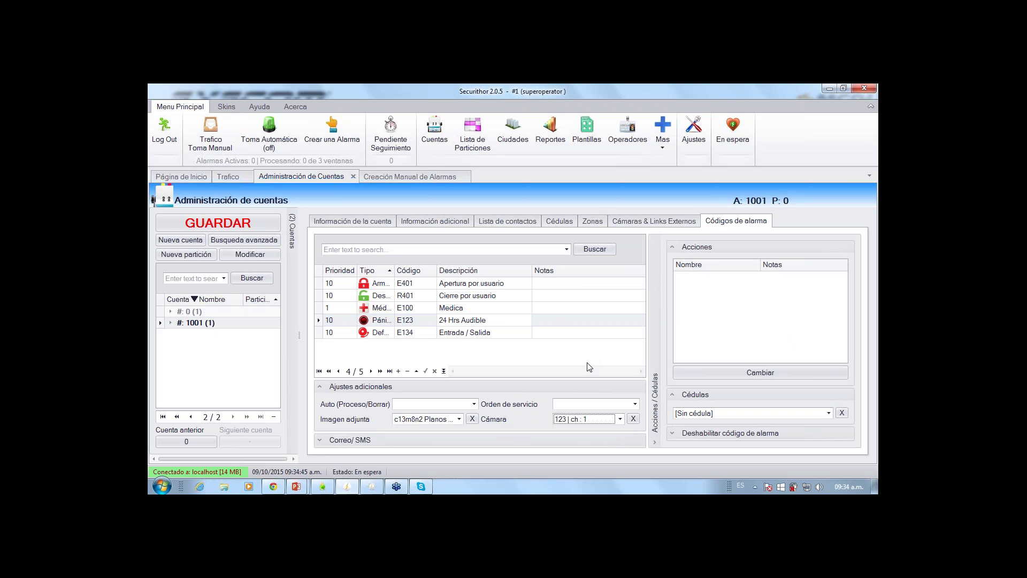
left_click(248, 224)
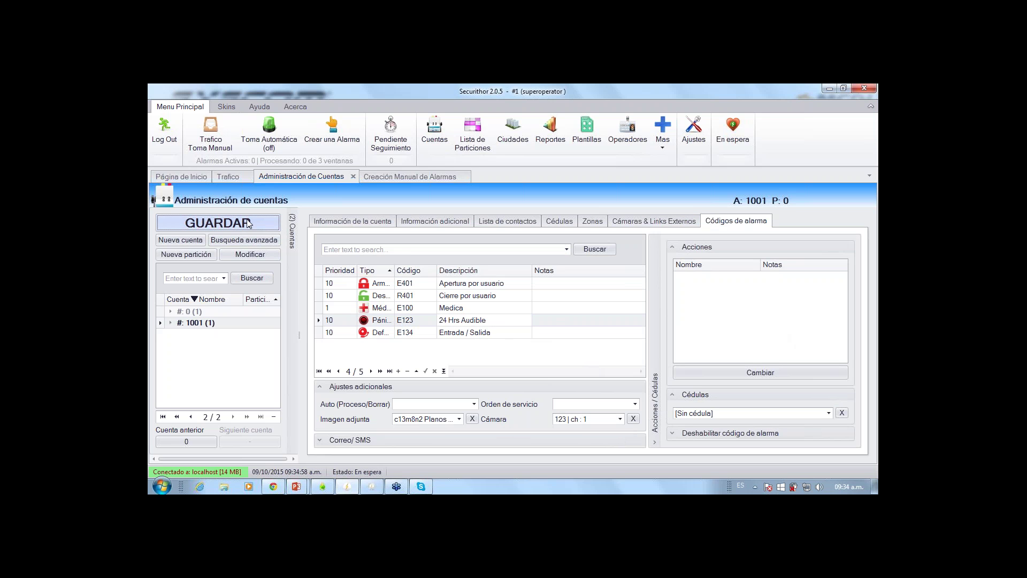
Step: Manually create an alarm with code E123 for the Oficina Suc Sur account
left_click(332, 133)
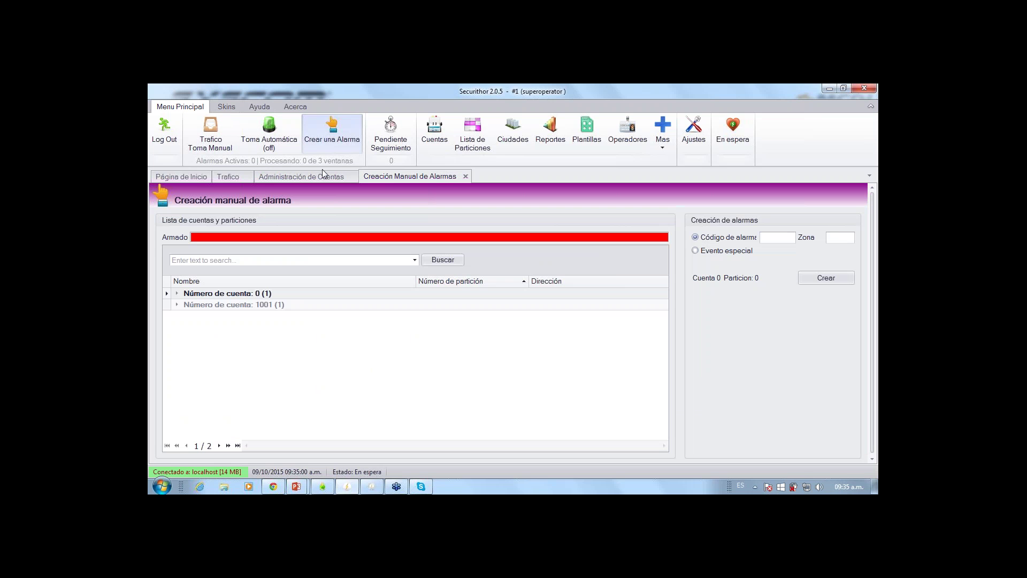
left_click(258, 305)
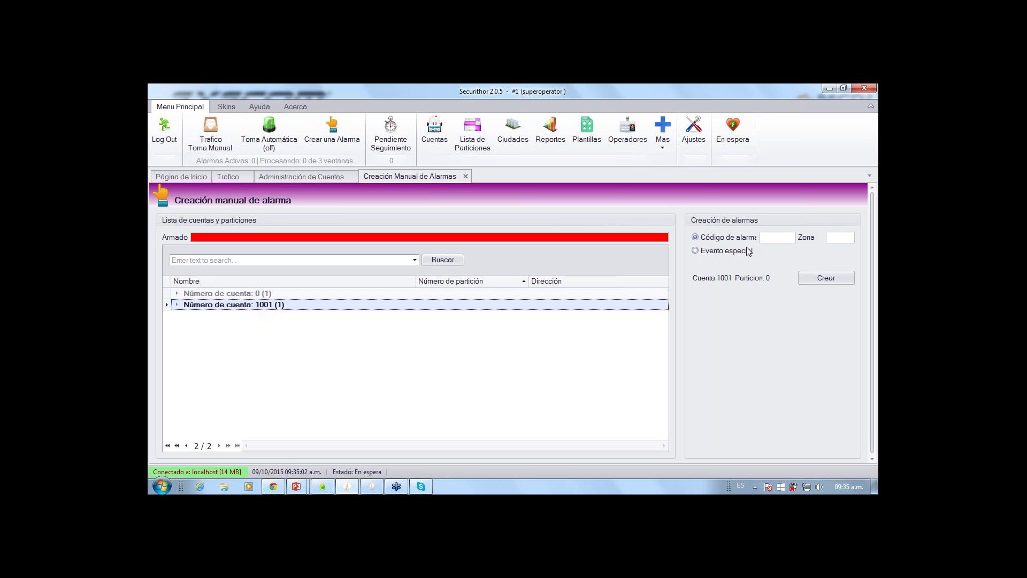
left_click(767, 240)
type("E123")
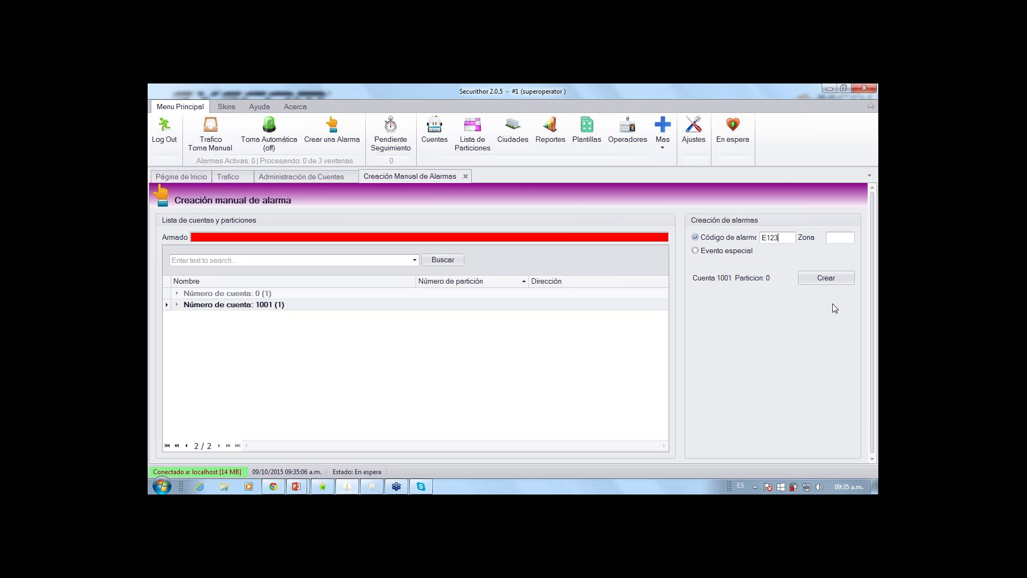
left_click(823, 279)
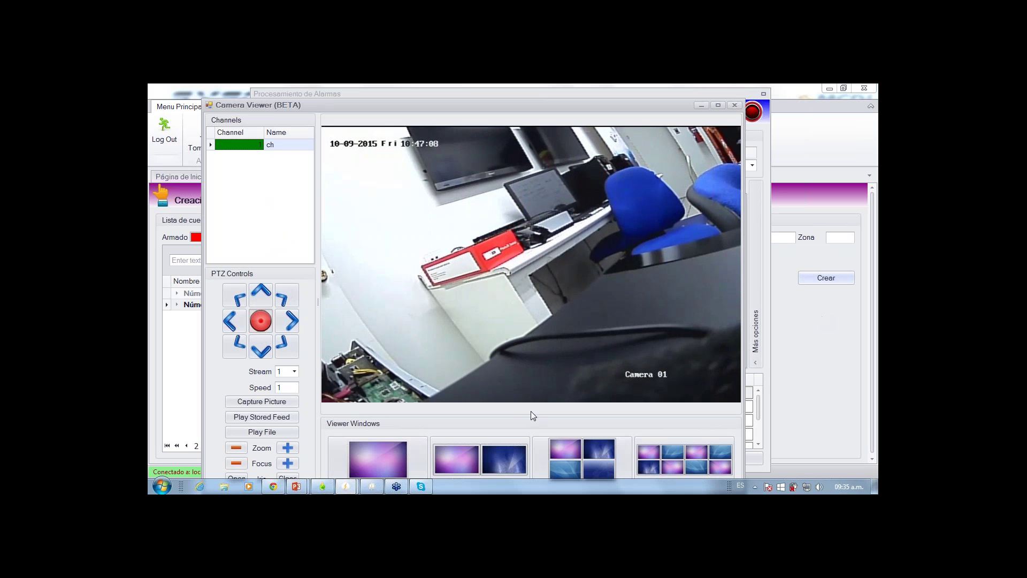
Step: Capture a picture from the alarm's live camera feed and open the camera's stored footage
left_click(278, 400)
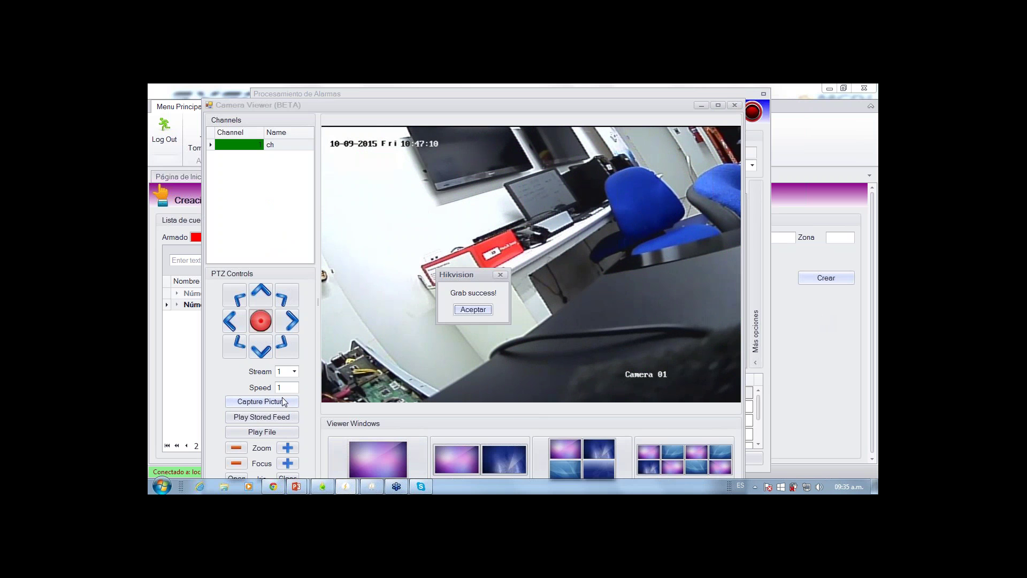
left_click(479, 311)
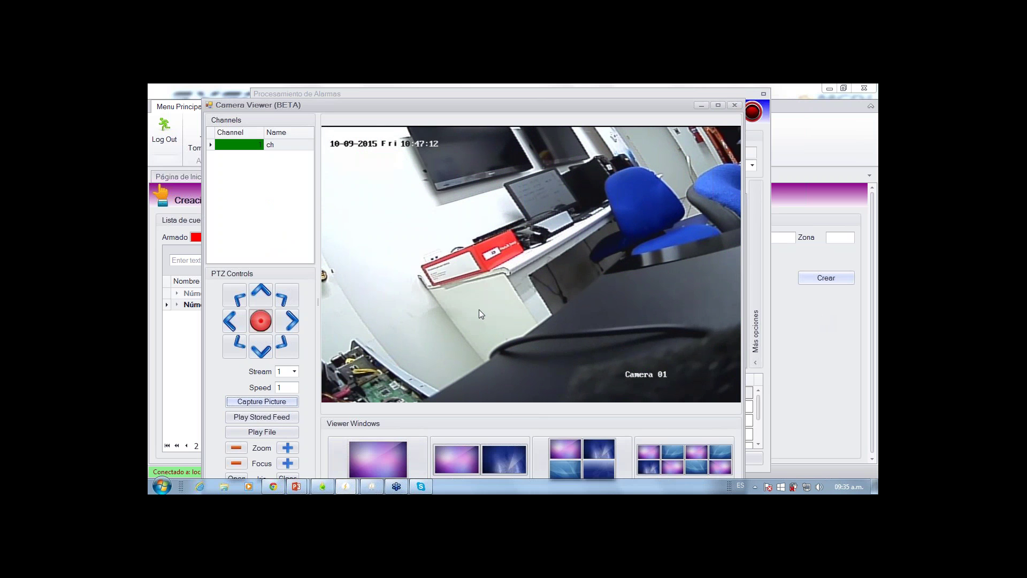
left_click(281, 419)
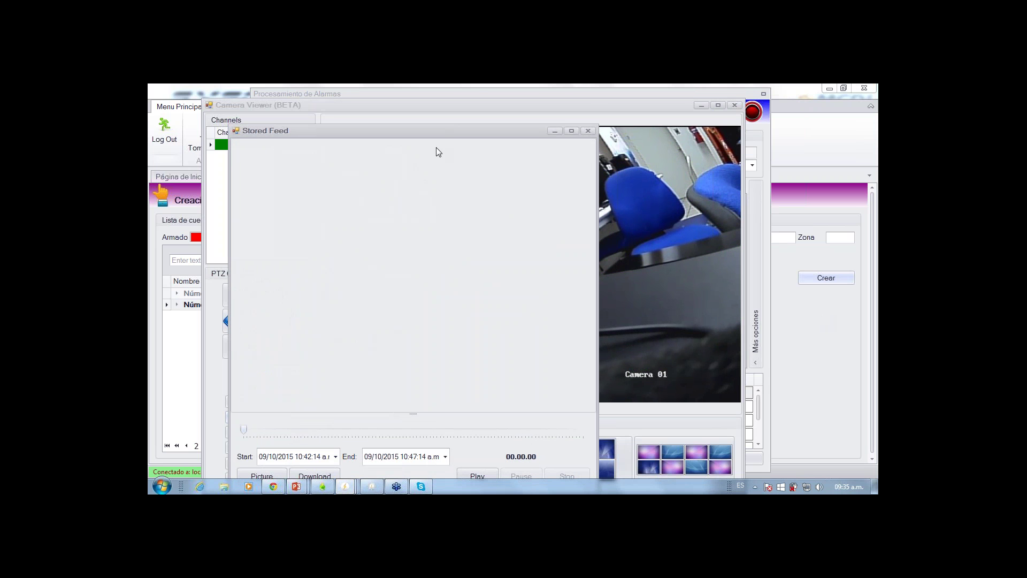
left_click_drag(449, 132, 434, 95)
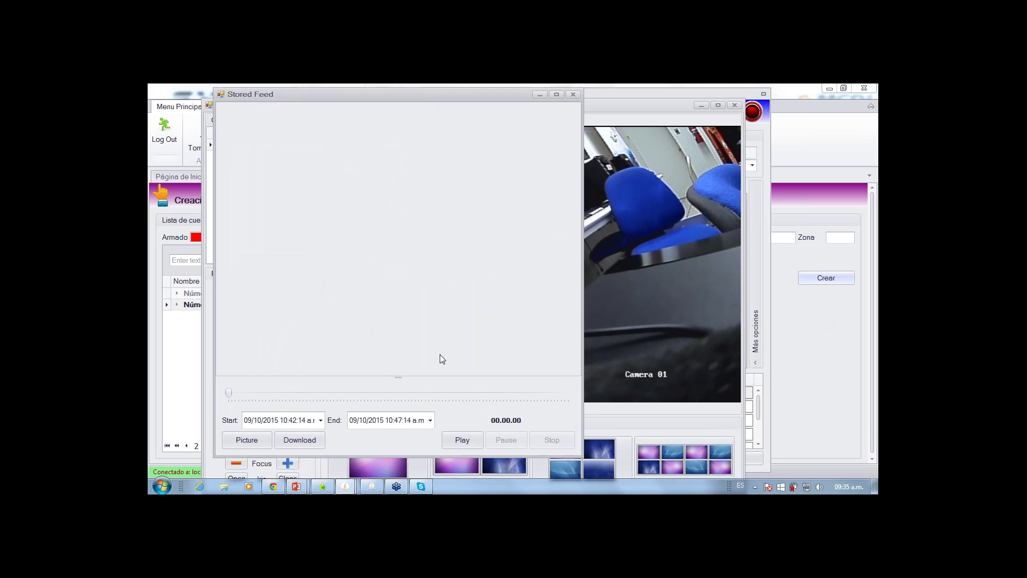
Step: Play and stop the camera's stored footage, and close the footage and camera viewer windows
left_click(462, 440)
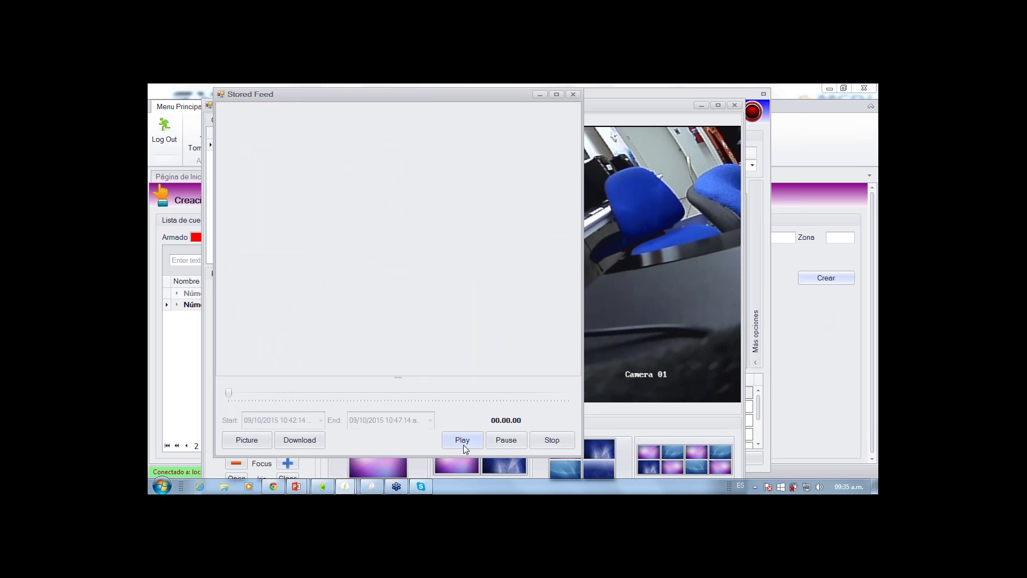
left_click(547, 441)
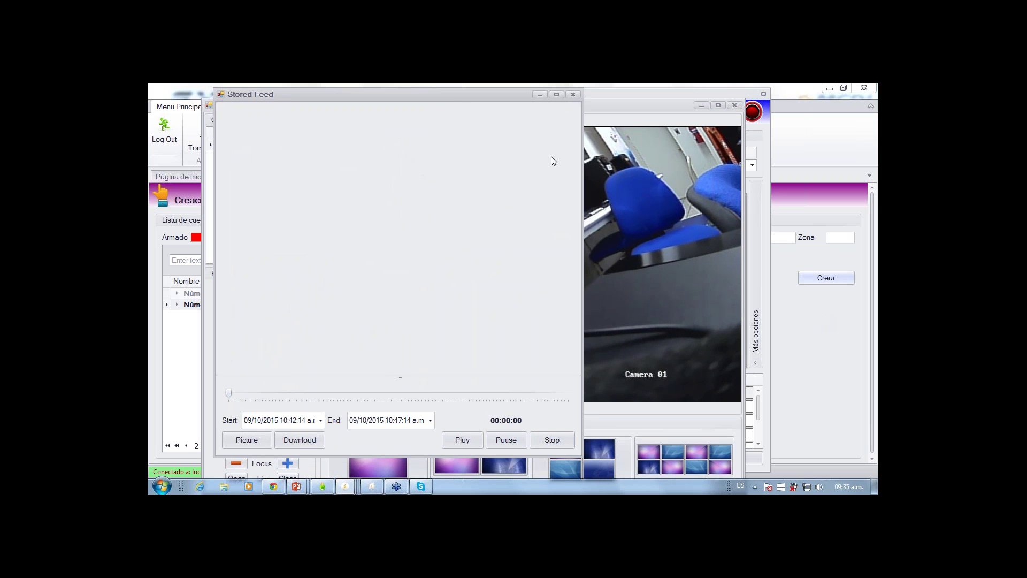
left_click(574, 95)
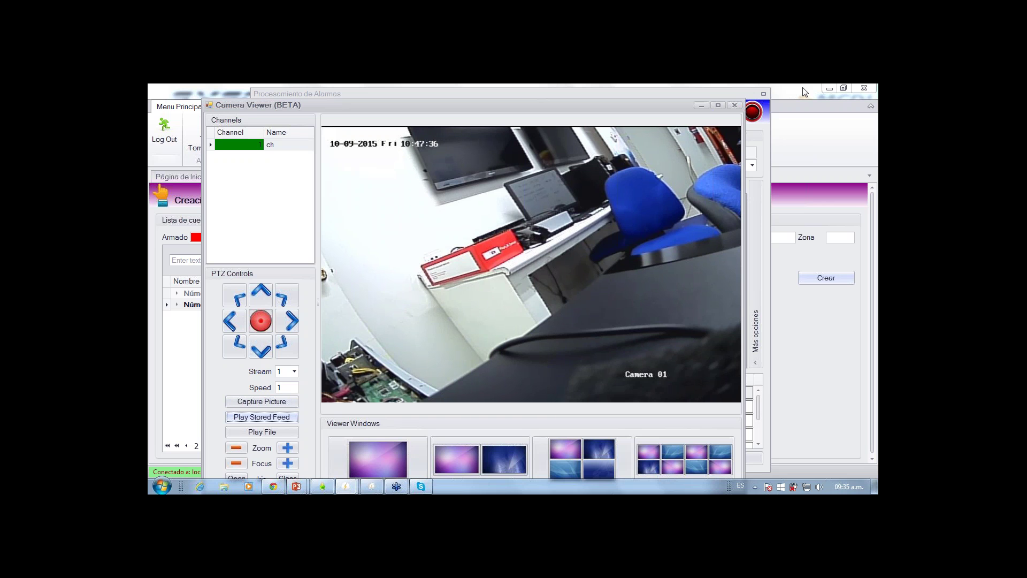
left_click(735, 106)
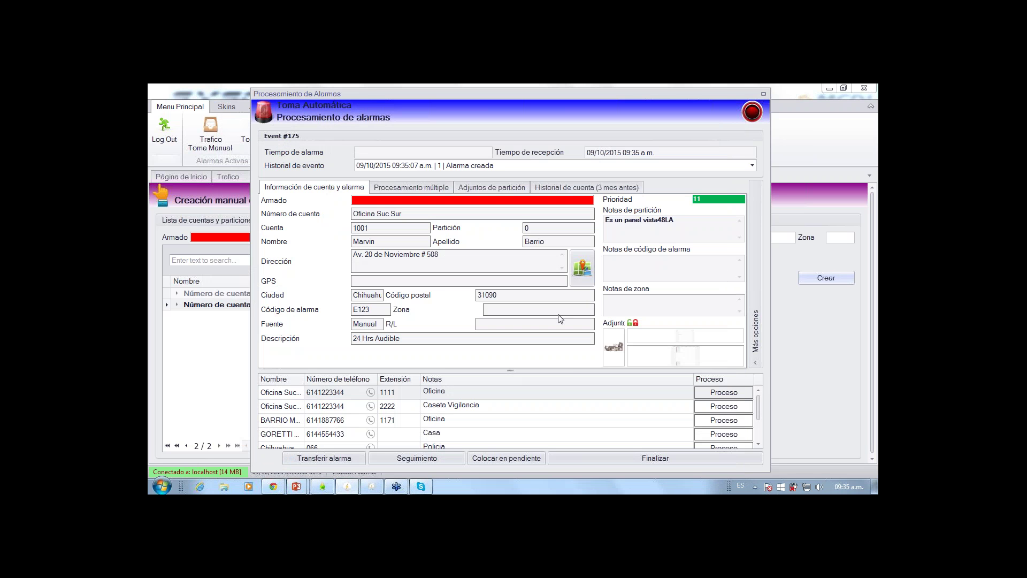
Step: Finalize the E123 alarm with the predefined comment Falsa alarma
left_click(658, 461)
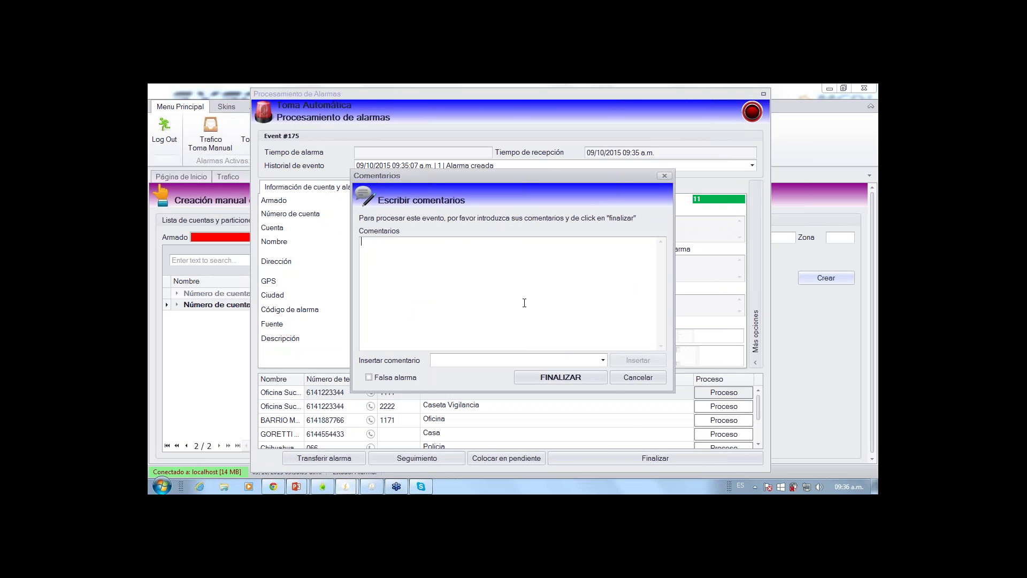
left_click(602, 360)
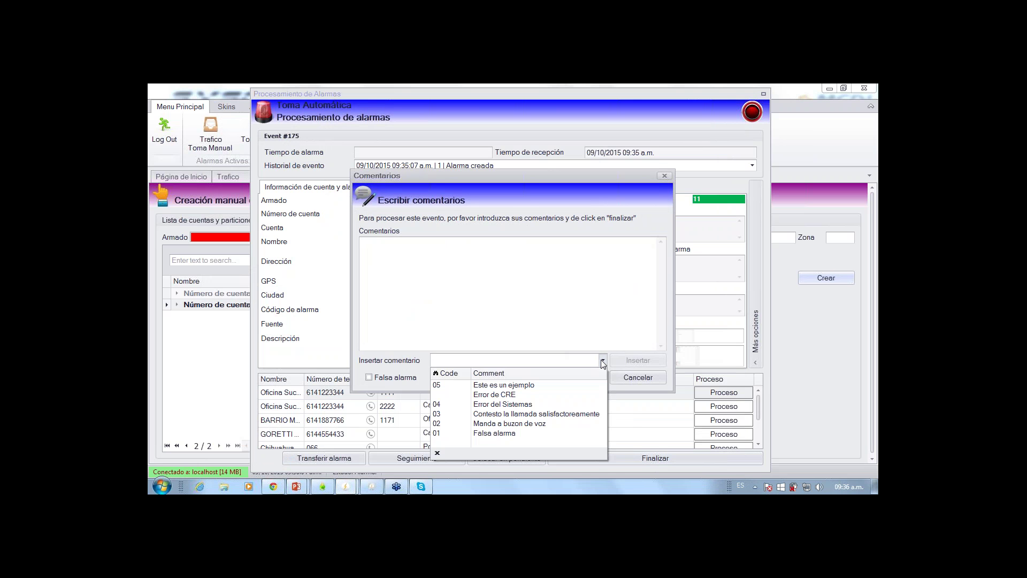
left_click(509, 433)
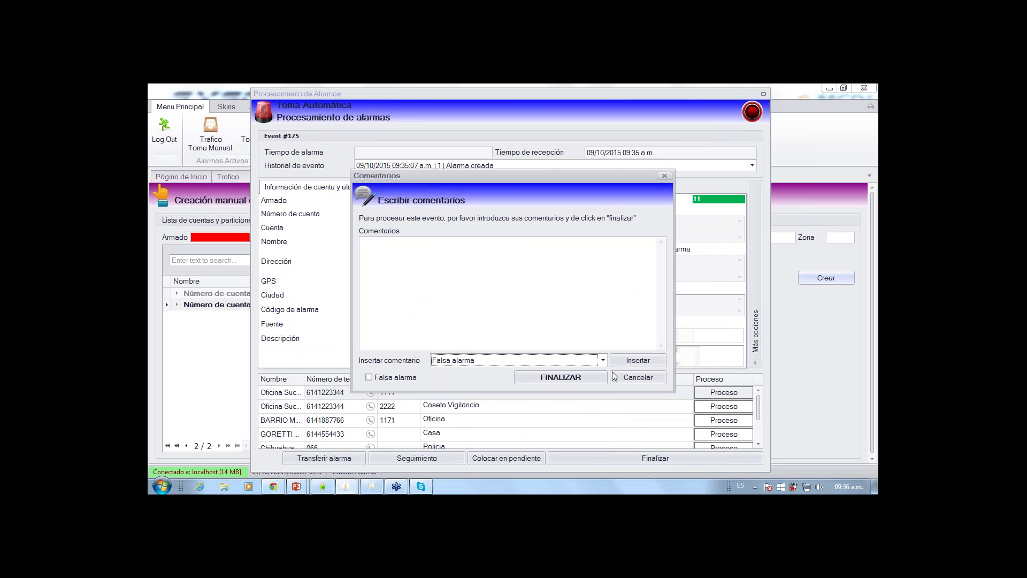
left_click(637, 360)
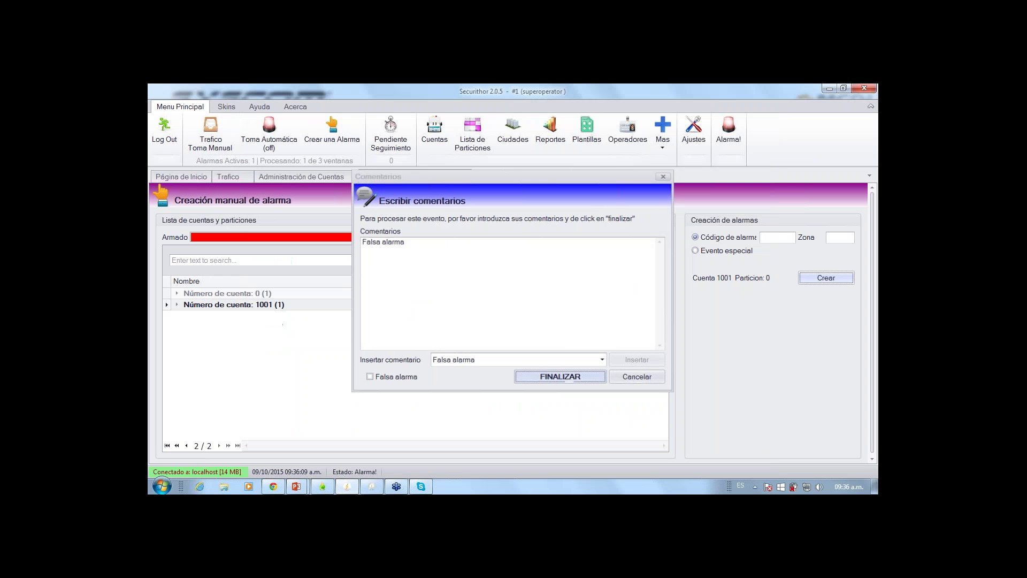
left_click(560, 377)
Step: Review the operator comments and handling times of event 175 in the traffic list
left_click(224, 179)
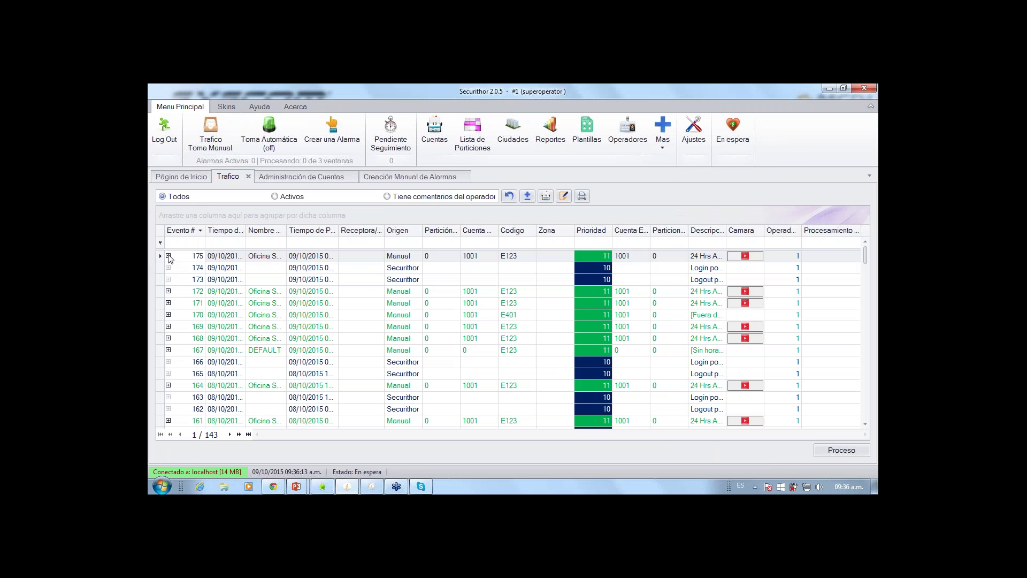
left_click(168, 256)
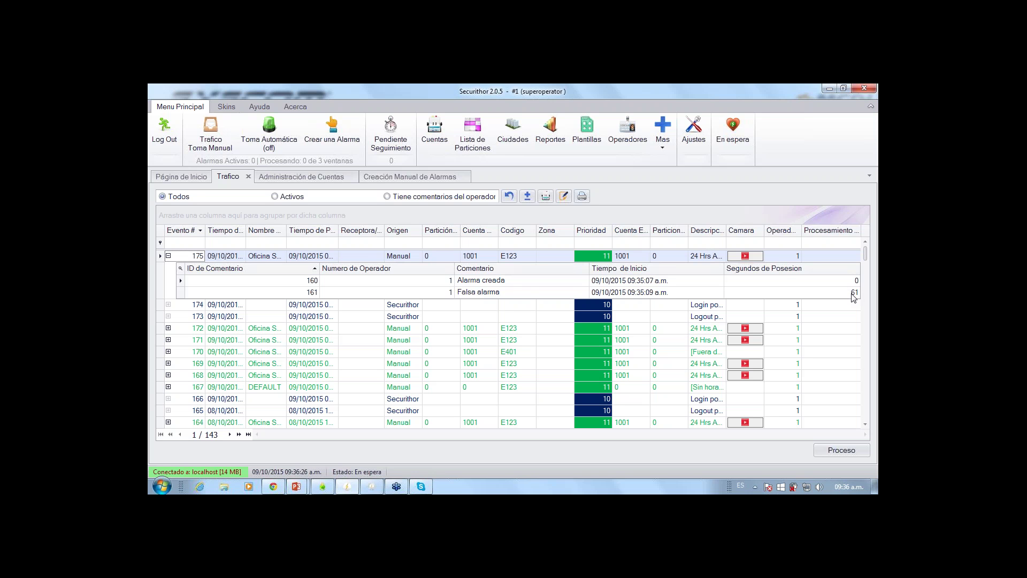
left_click(169, 255)
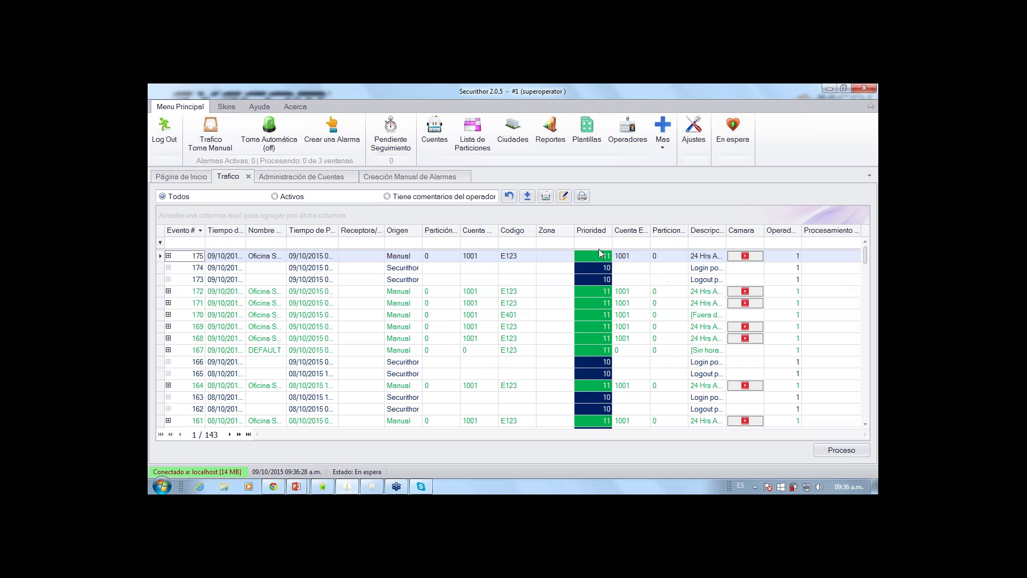
Step: Inspect the video file saved in event 175's camera folder and close the folder
left_click(746, 256)
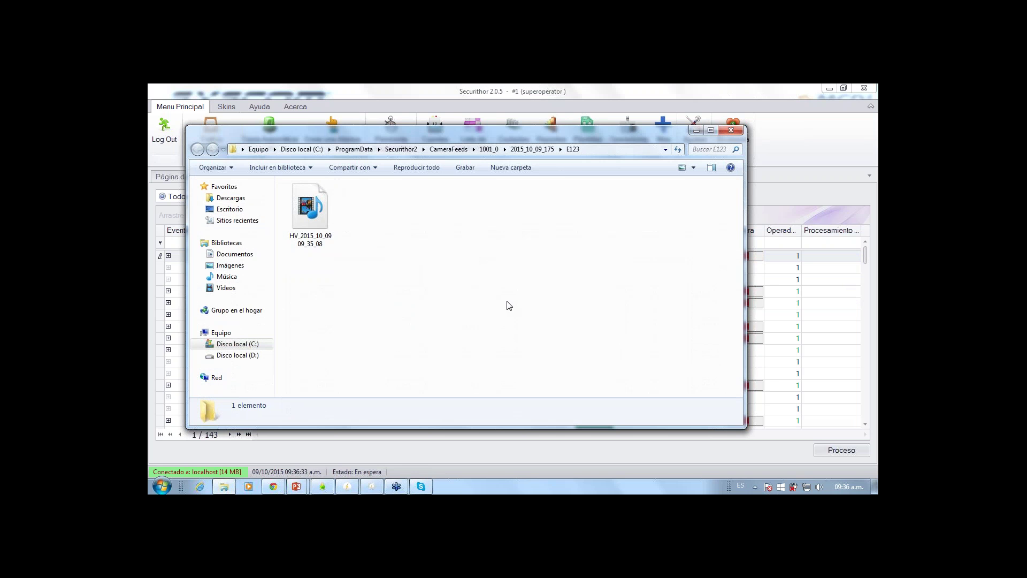
left_click_drag(497, 301, 310, 193)
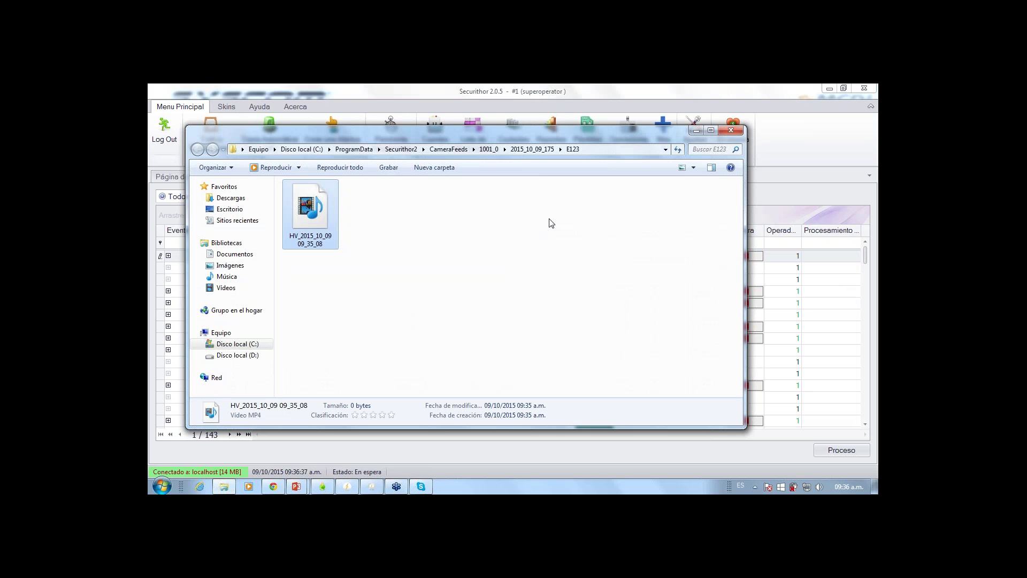
left_click(730, 131)
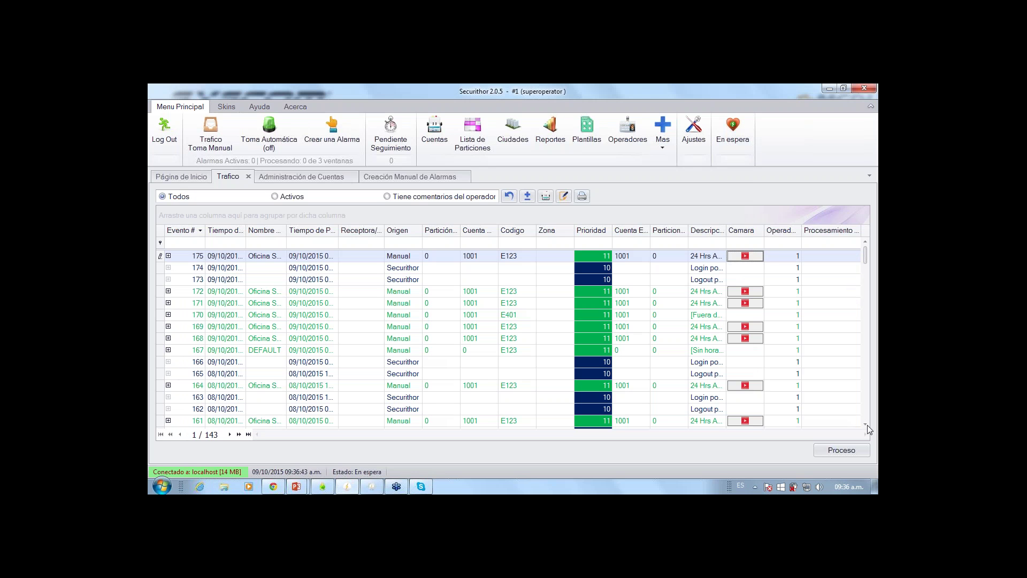
Step: Check the camera folder of event 164 for saved recordings and close it
scroll(865, 425, "down", 5)
scroll(865, 425, "down", 2)
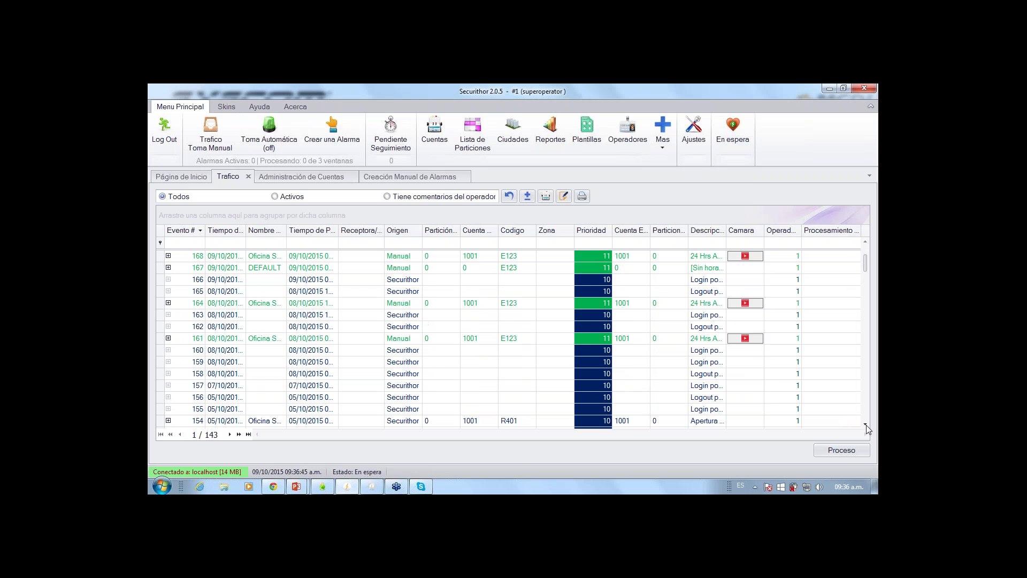
left_click(749, 304)
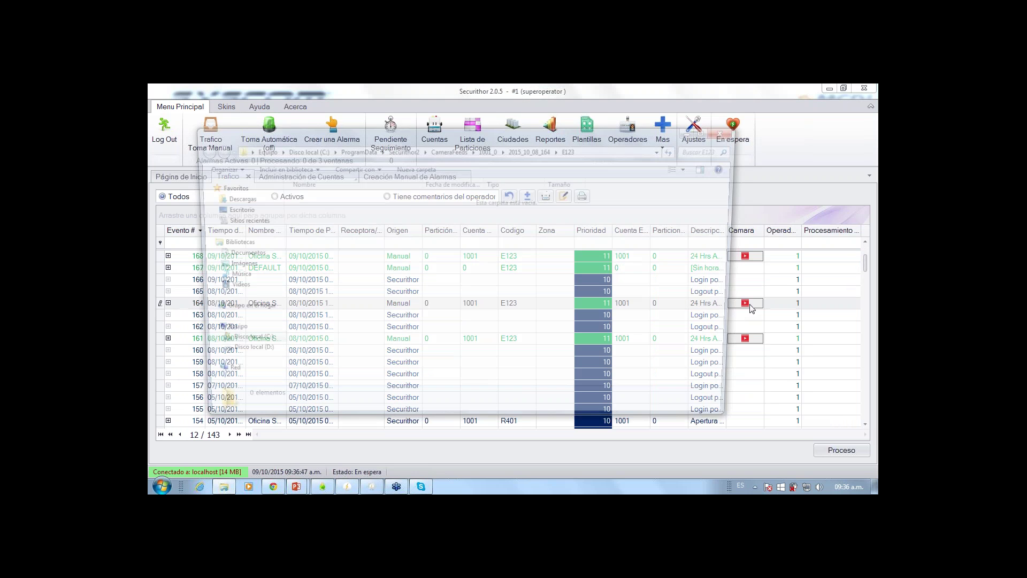
left_click(731, 129)
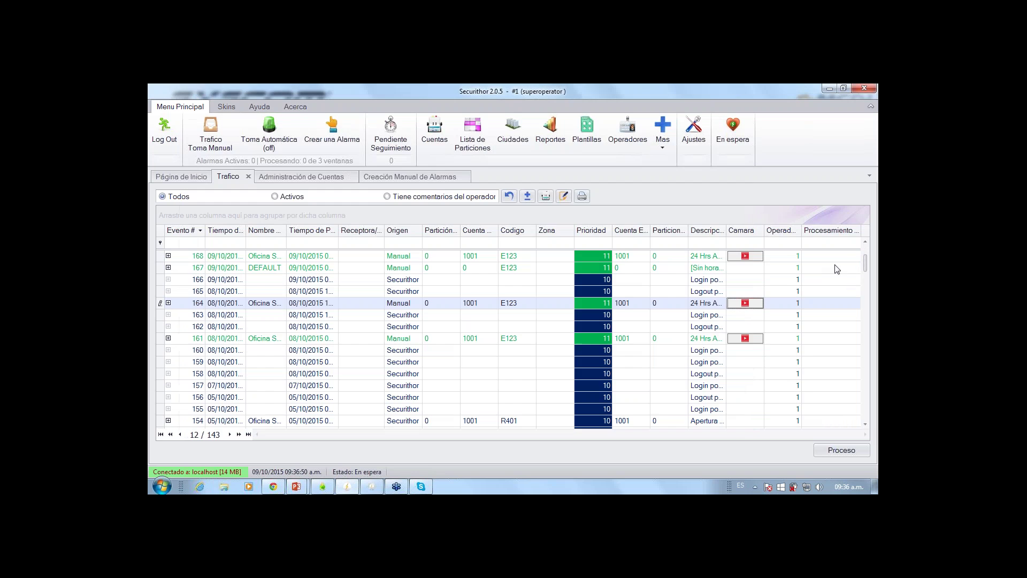
scroll(865, 267, "up", 5)
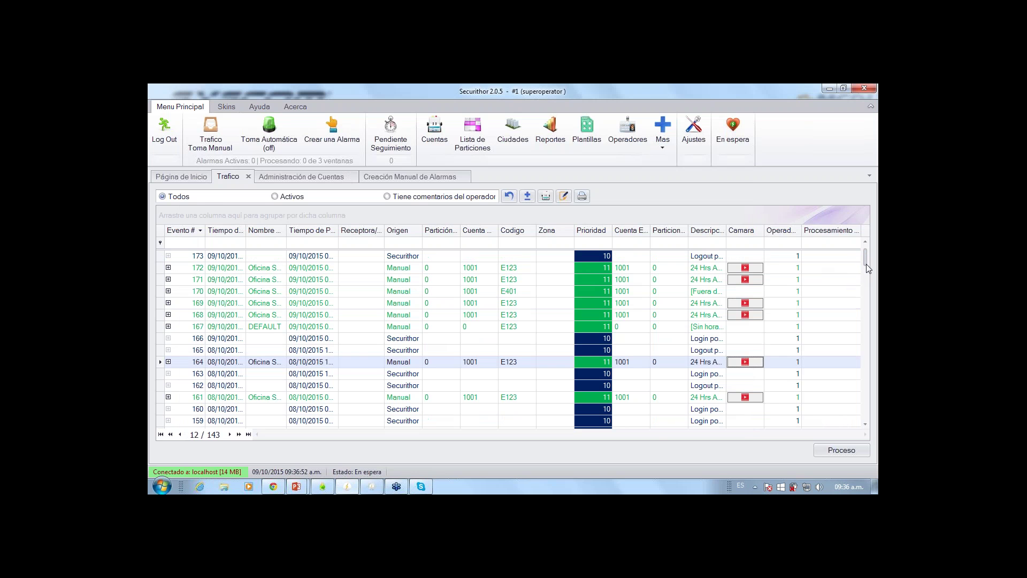
left_click(752, 315)
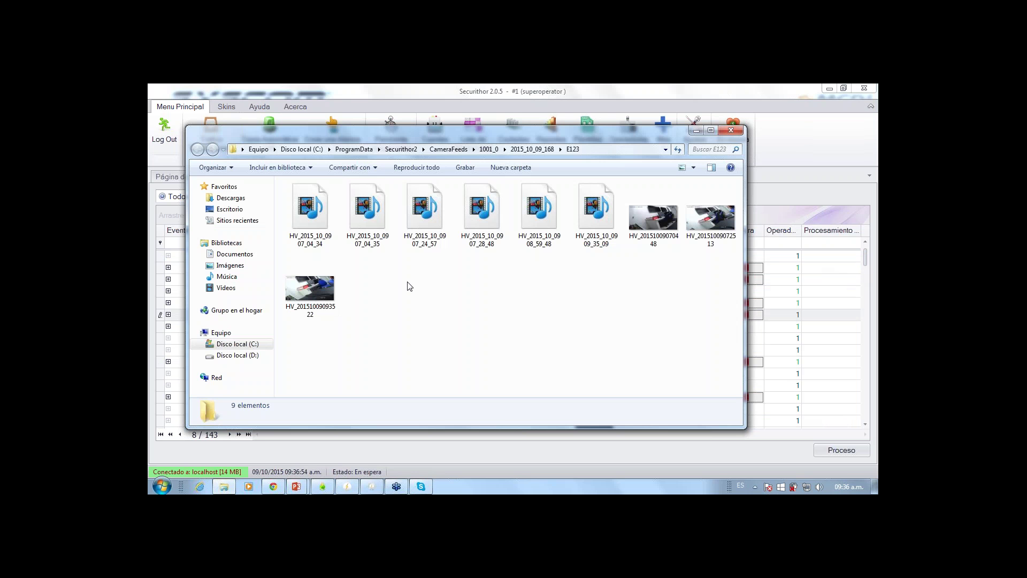
left_click(328, 291)
key("Return")
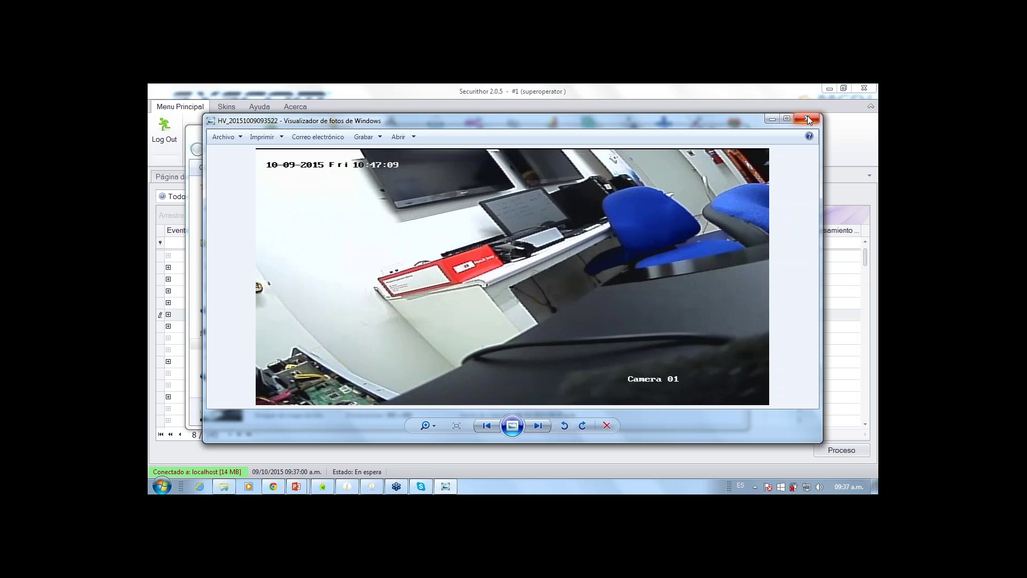
left_click(808, 118)
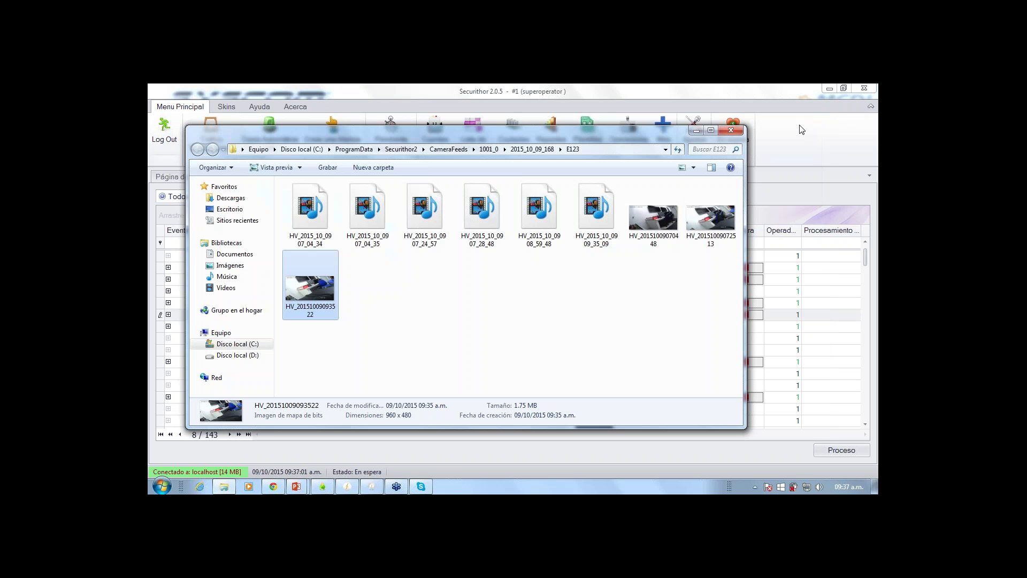
double_click(653, 214)
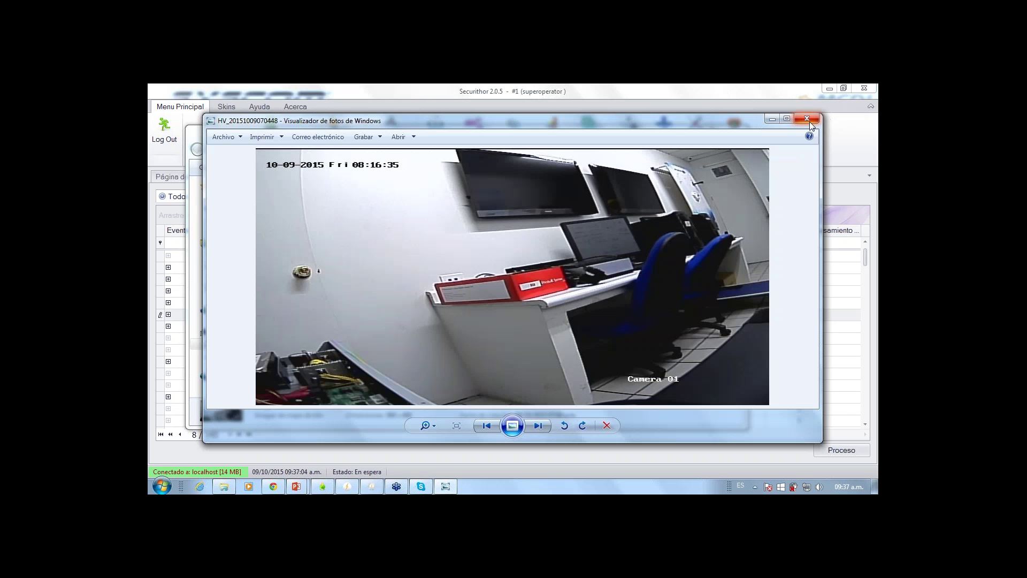
left_click(810, 121)
left_click_drag(625, 273, 327, 232)
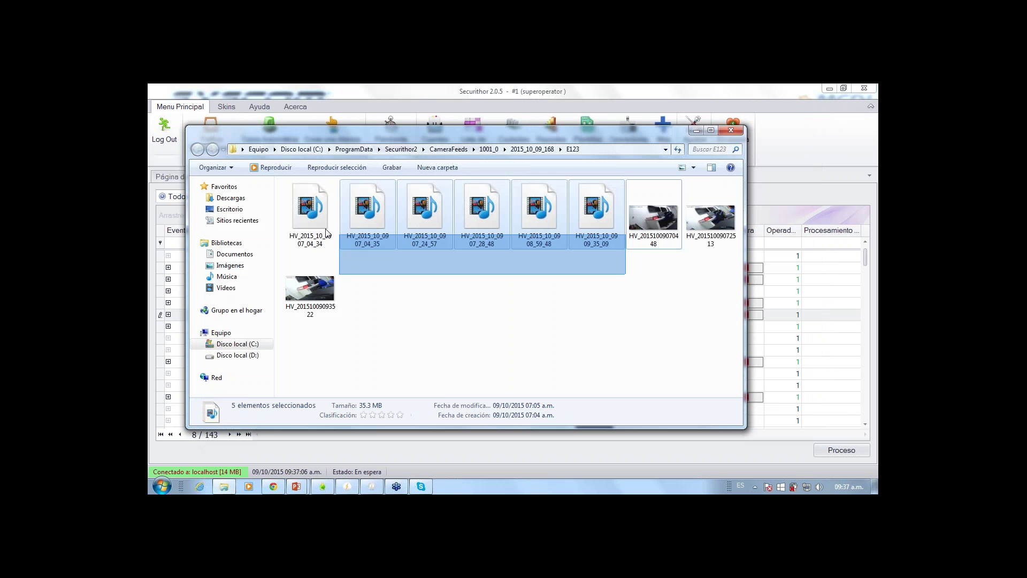
left_click(476, 287)
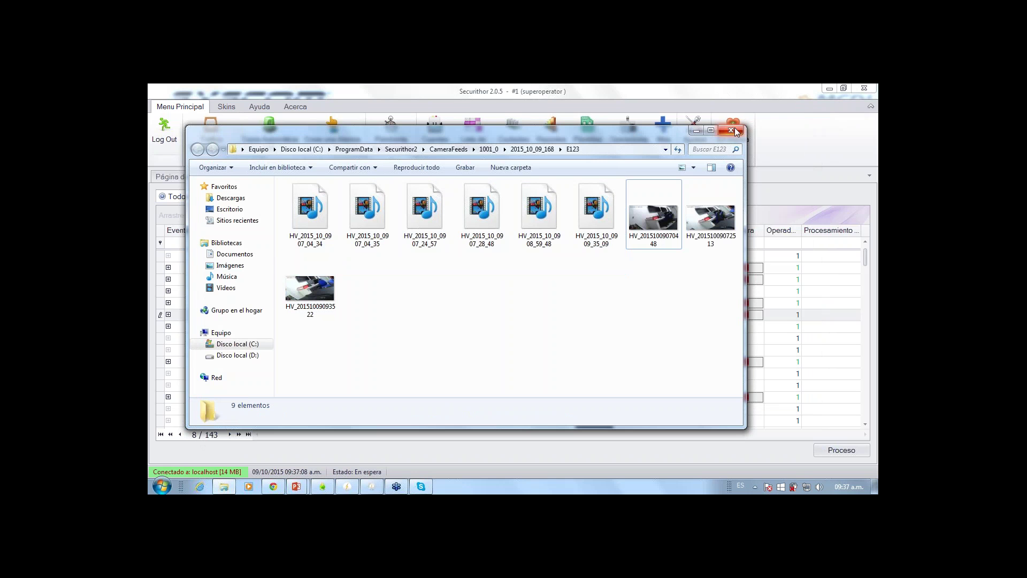
left_click(731, 131)
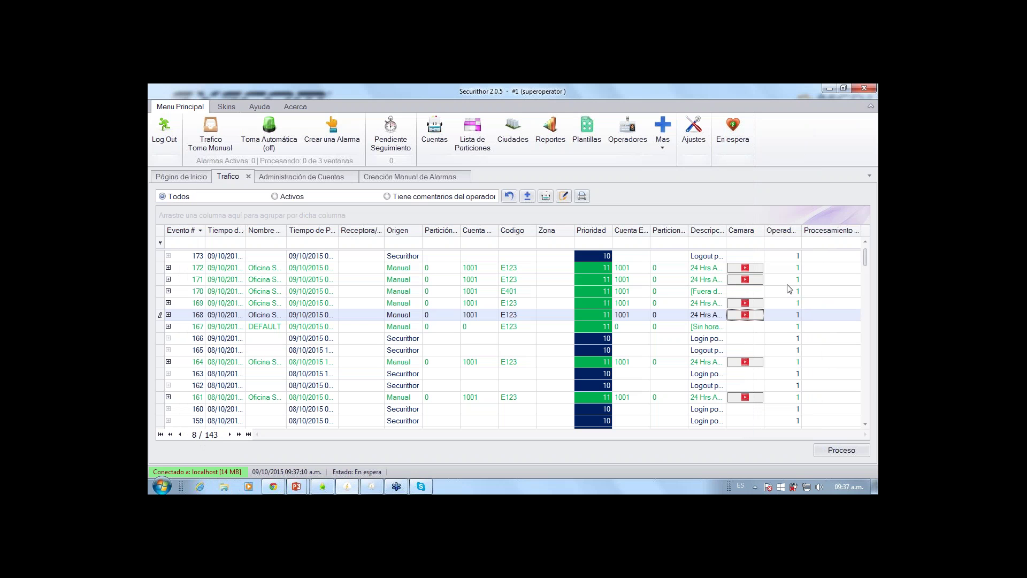
left_click(824, 283)
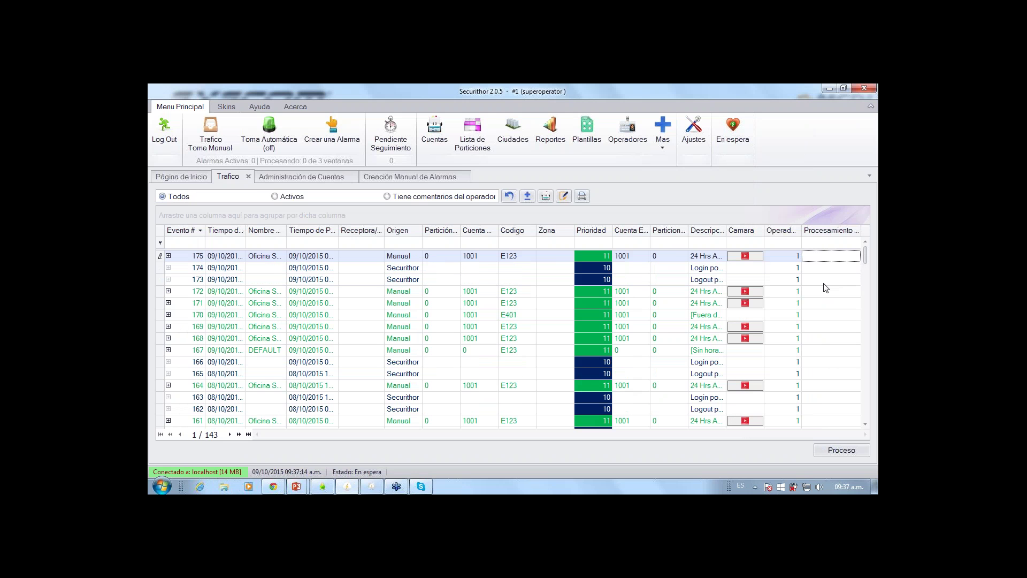
key("Left")
key("Left")
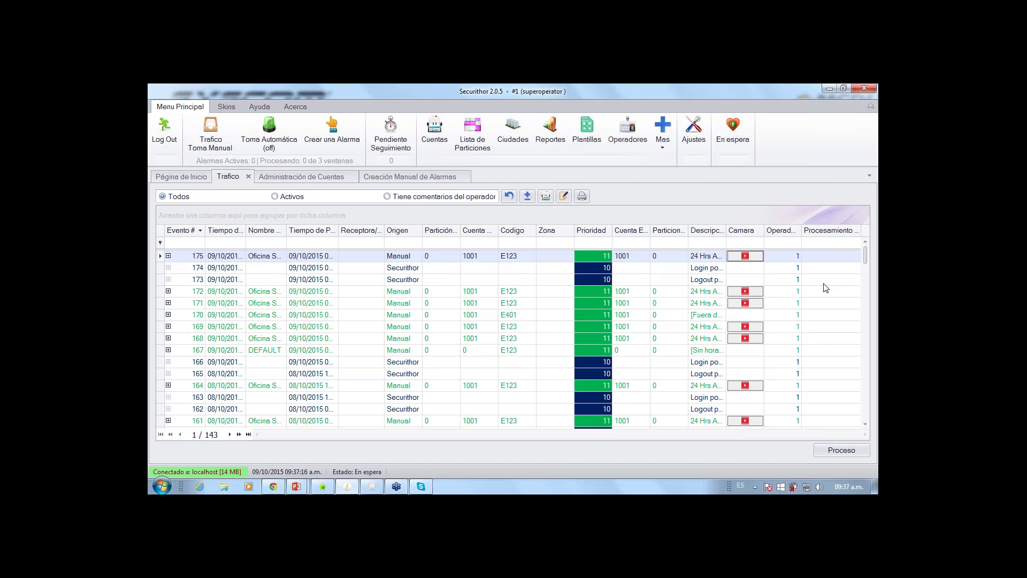
key("Left")
key("Left")
key("Left")
key("Left")
key("Left")
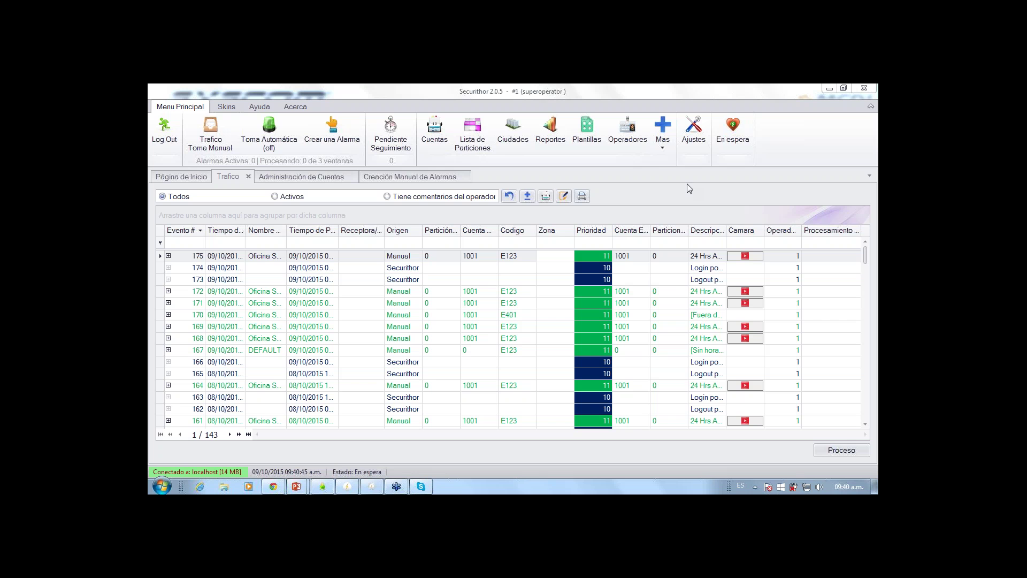
left_click(865, 258)
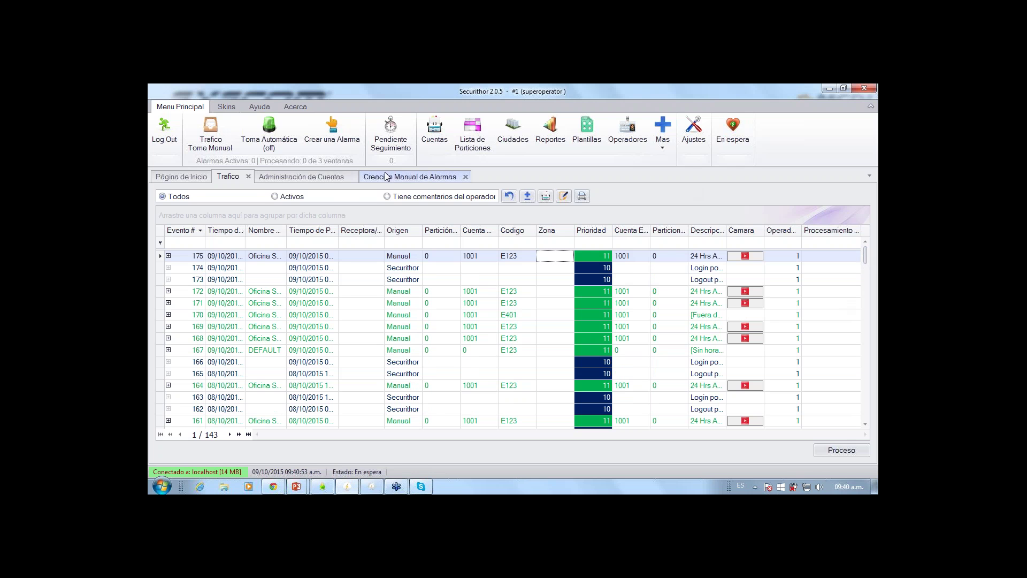
Step: Assign camera 123 | ch : 1 to the E401 alarm code (Apertura por usuario) in the account and save it
left_click(296, 177)
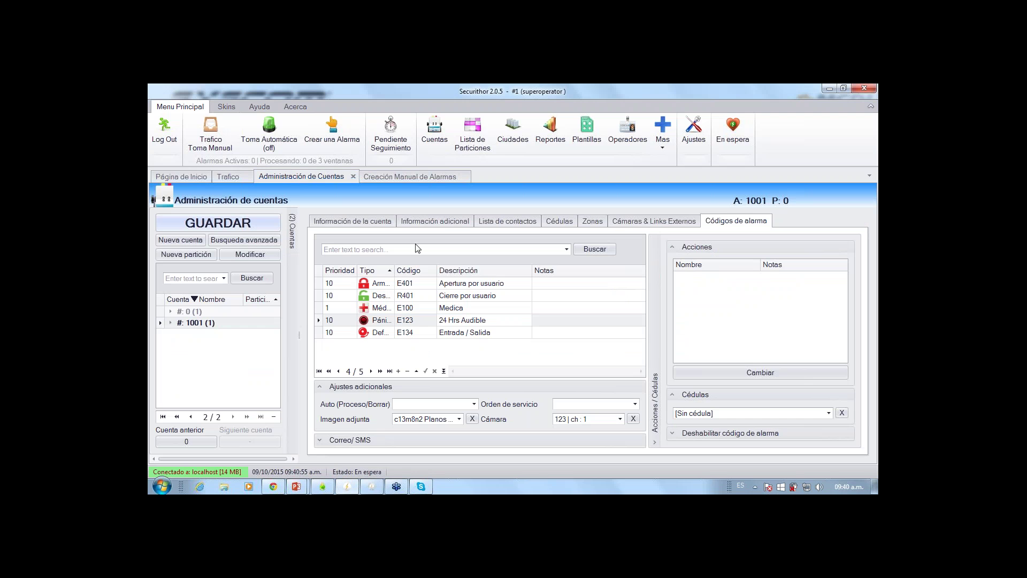
left_click(513, 284)
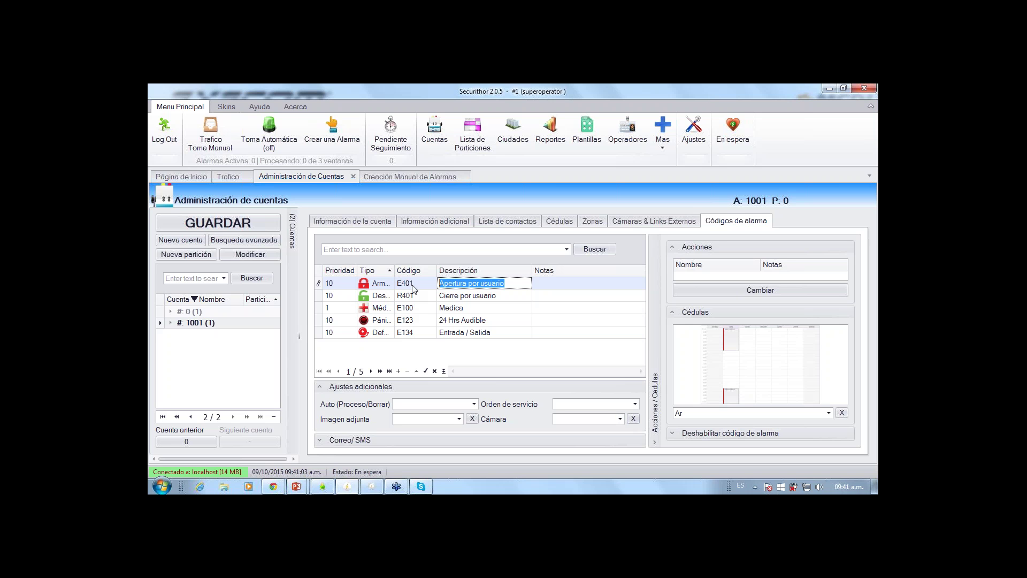
left_click(618, 419)
left_click(580, 349)
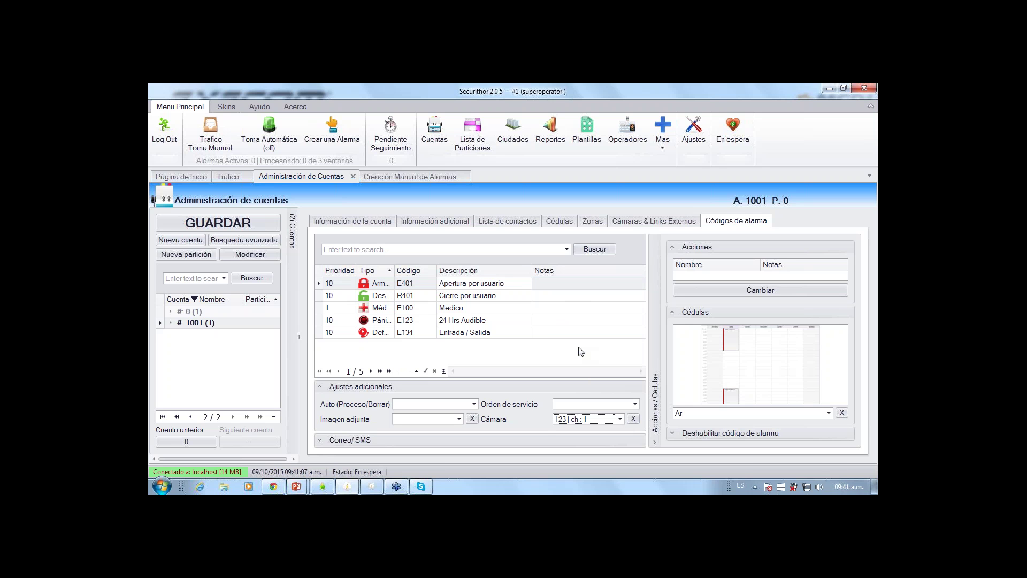
left_click(235, 224)
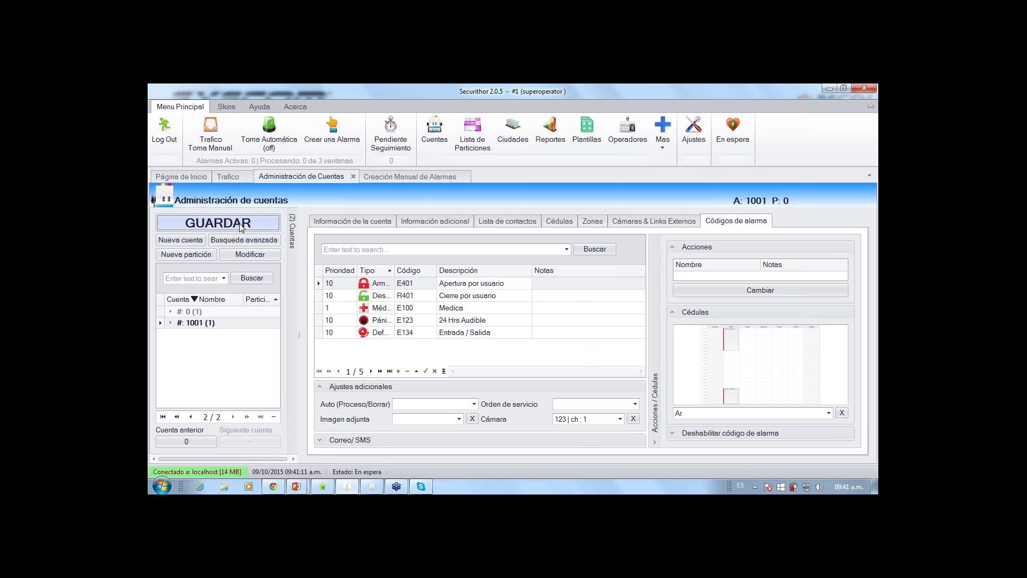
Step: Compare the camera assignments of the E123, E100 and E401 alarm codes
left_click(556, 323)
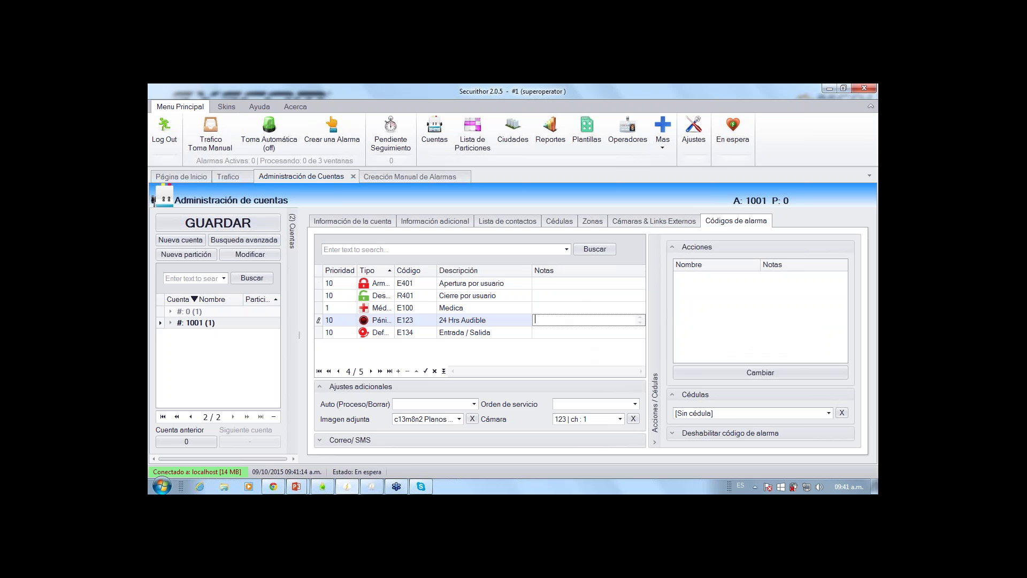
left_click(553, 306)
left_click(551, 284)
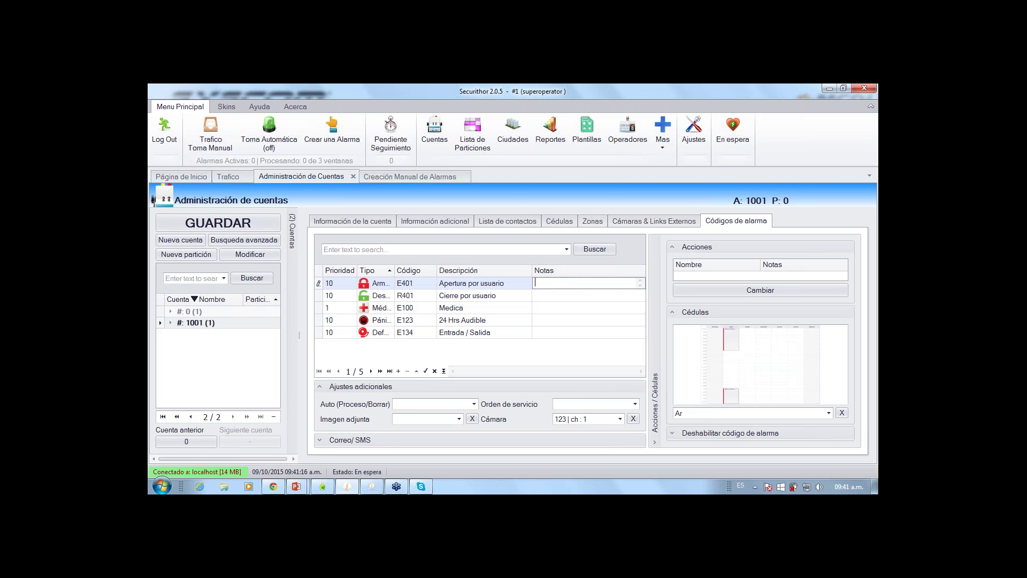
Step: Create a manual alarm with code E401 for the selected account
left_click(331, 131)
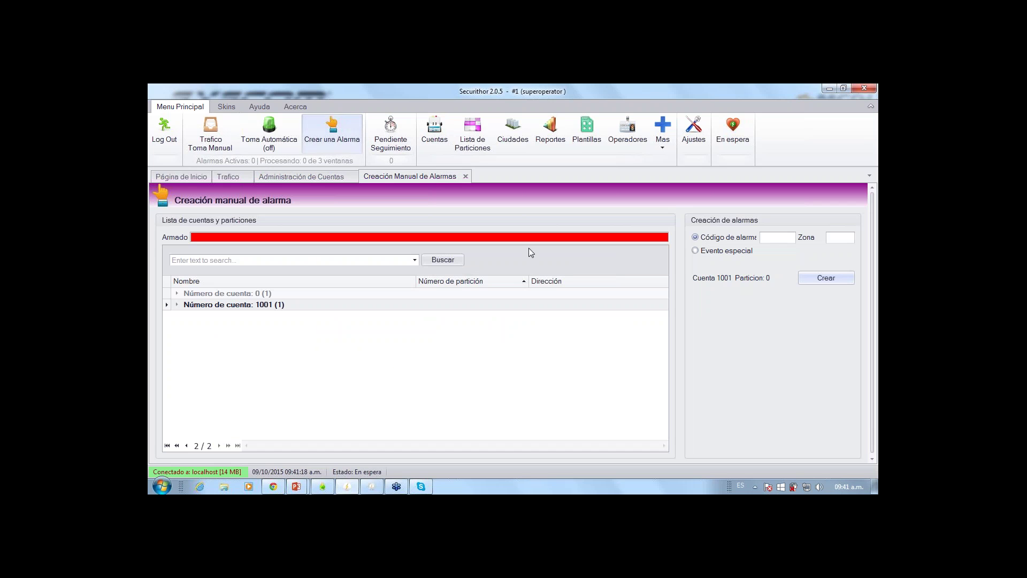
left_click(762, 237)
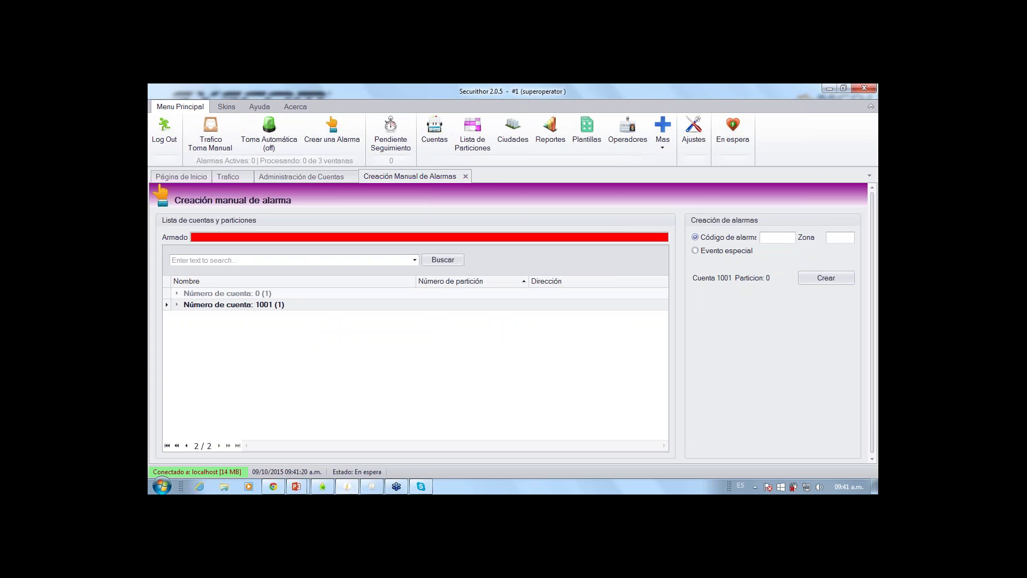
type("E401")
left_click(824, 278)
left_click(495, 307)
left_click(824, 278)
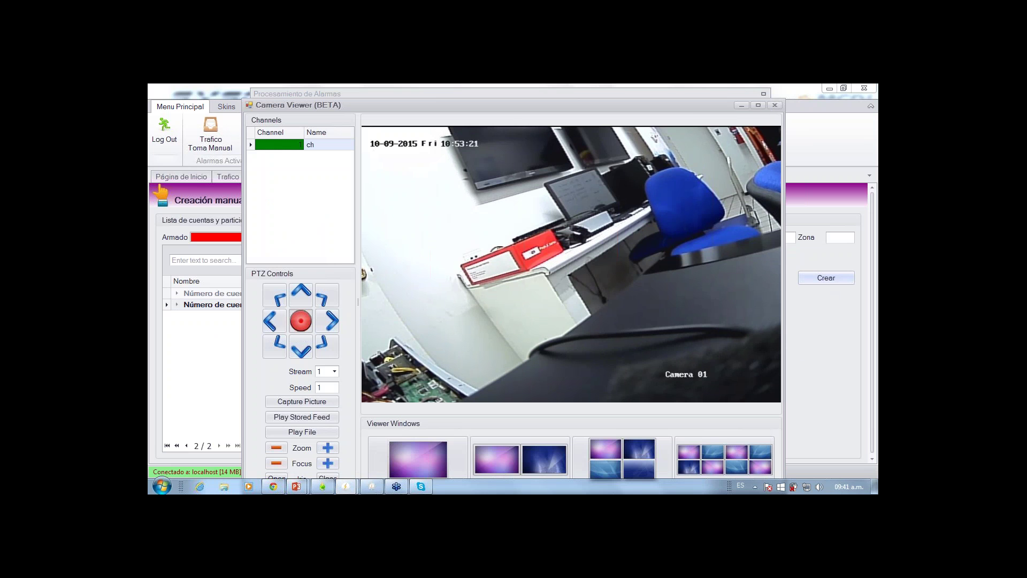
Step: Capture two pictures from the live feed of the triggered alarm's camera and close the camera viewer
left_click_drag(688, 104, 617, 104)
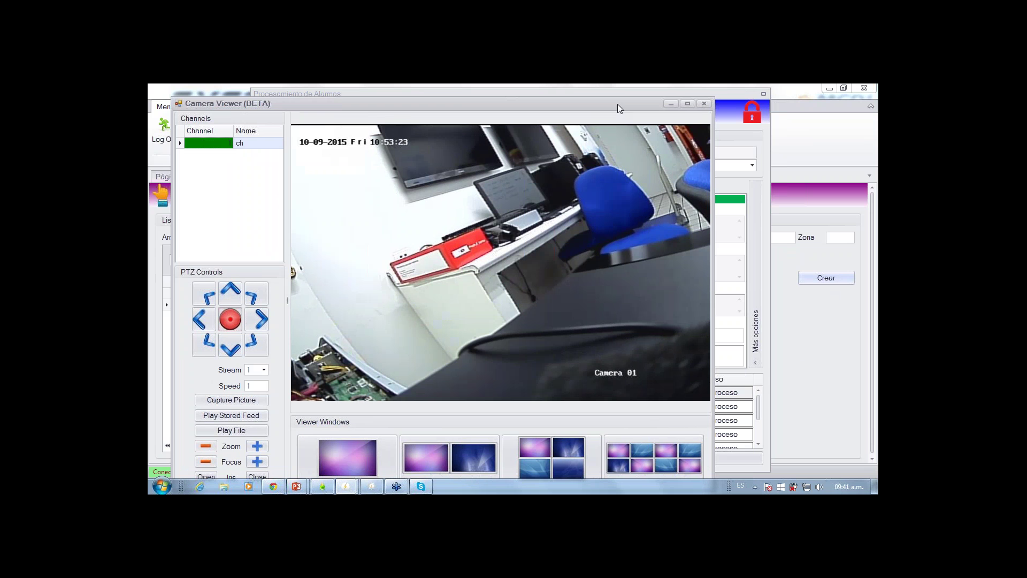
left_click(238, 401)
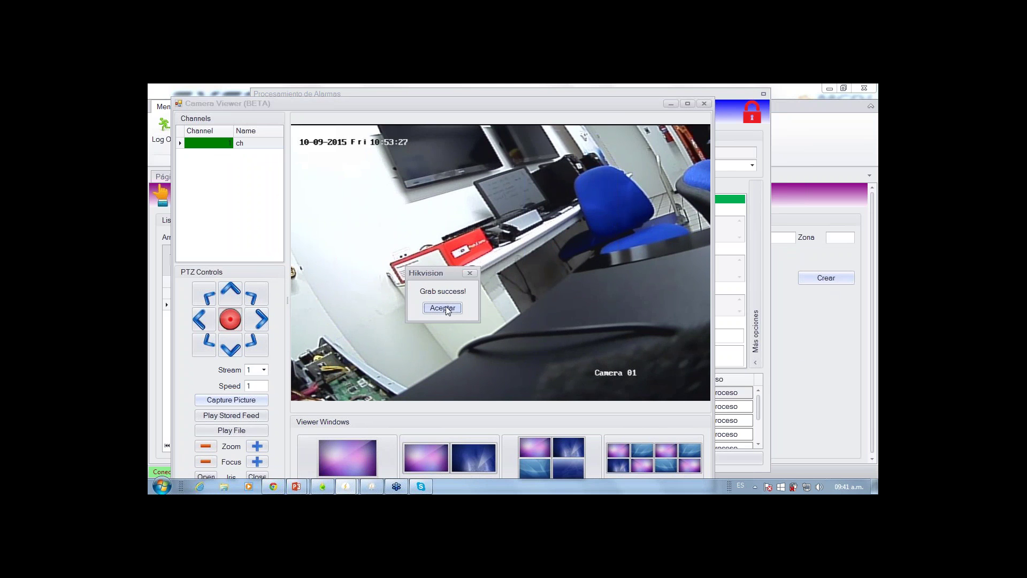
left_click(442, 308)
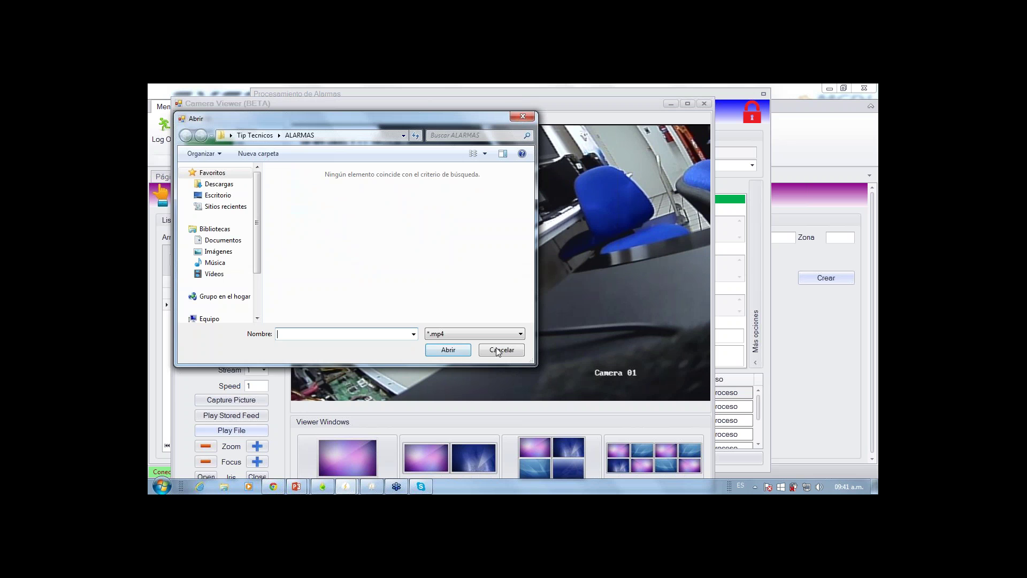
left_click(498, 348)
left_click(248, 399)
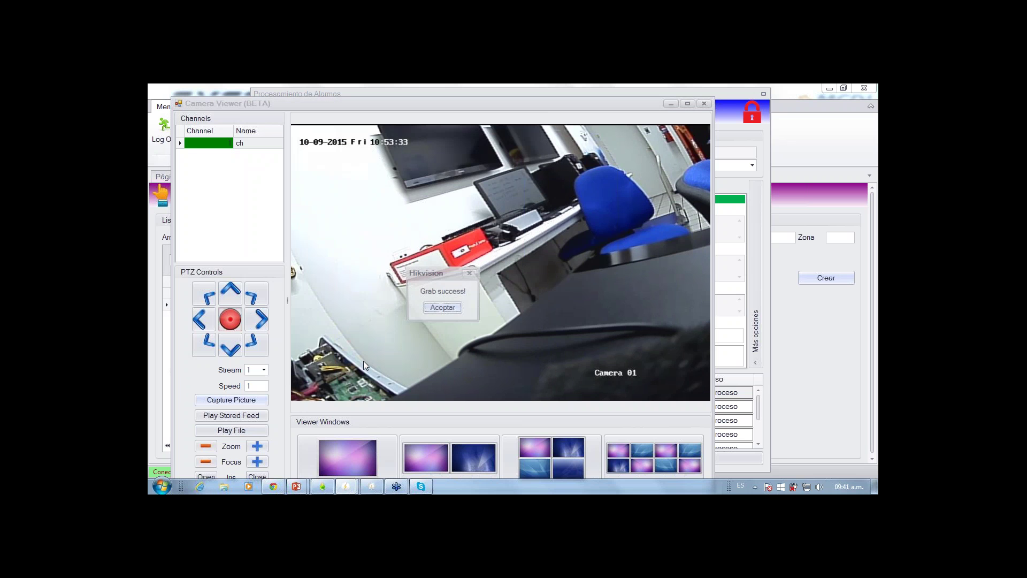
left_click(443, 308)
left_click(704, 104)
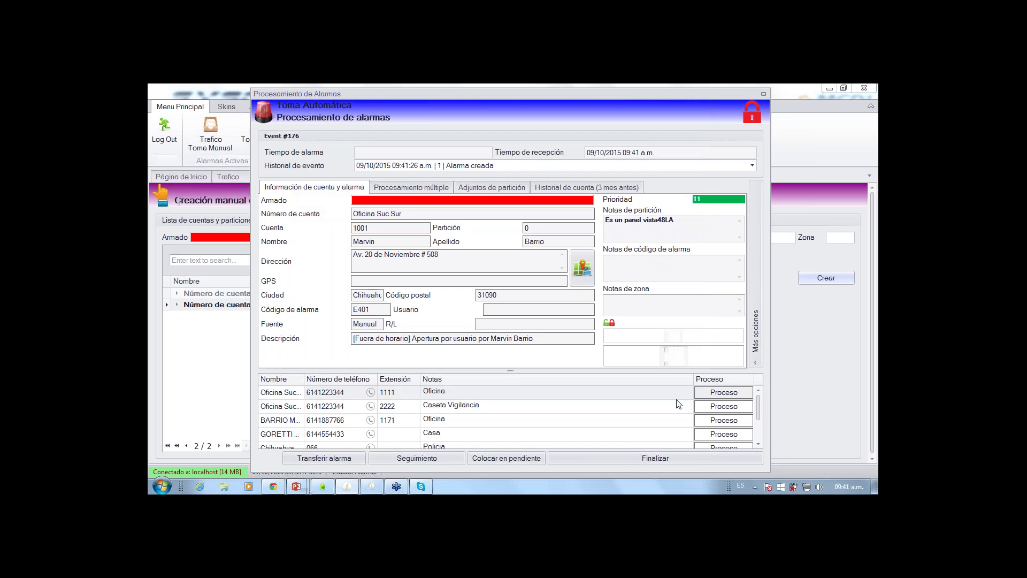
Step: Finalize event 176, choosing the predefined comment 05, Este es un ejemplo
left_click(645, 458)
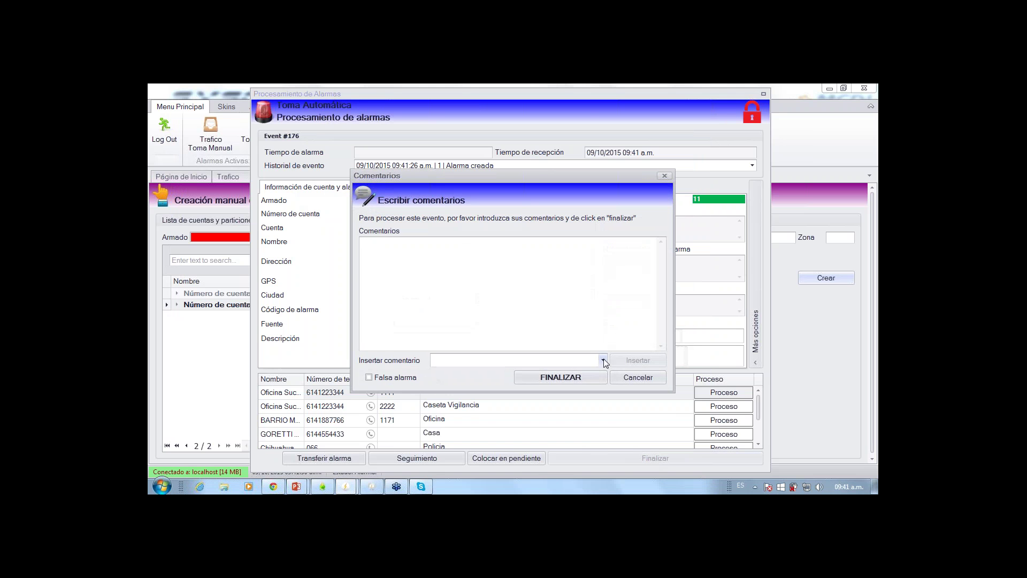
left_click(603, 359)
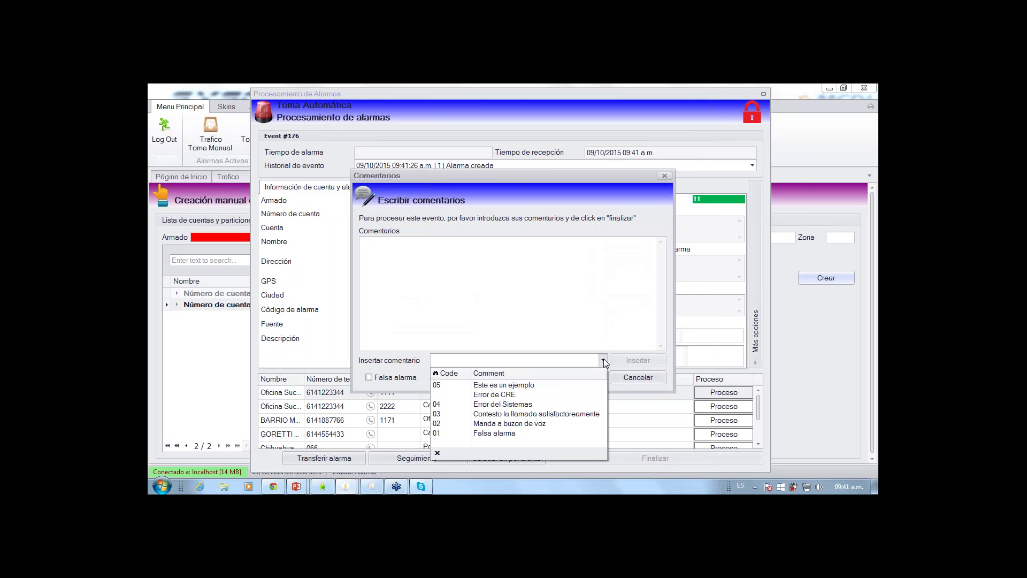
left_click(540, 385)
left_click(557, 379)
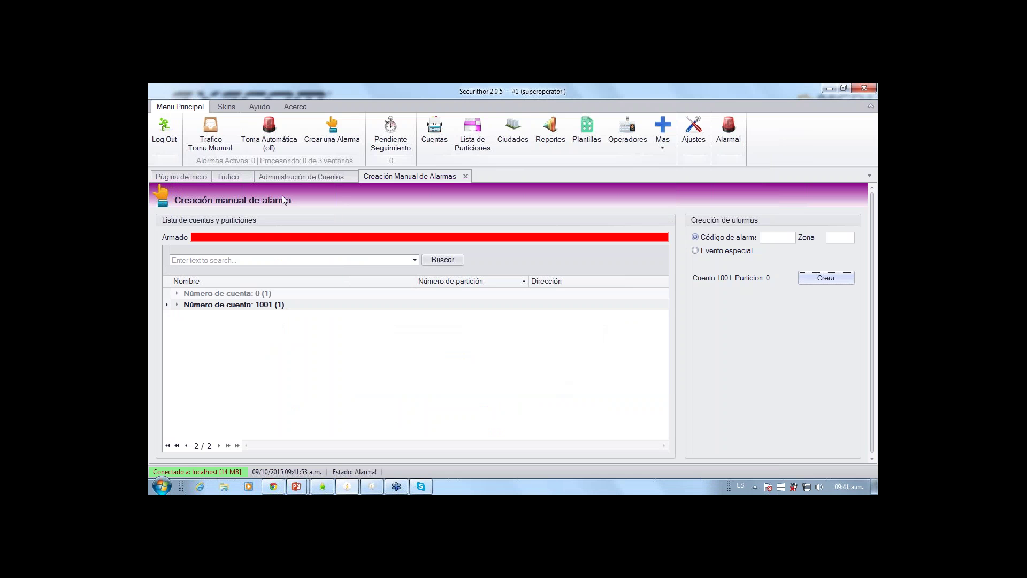
Step: Review the comment history of event 176 in the alarm traffic list and collapse it again
left_click(227, 172)
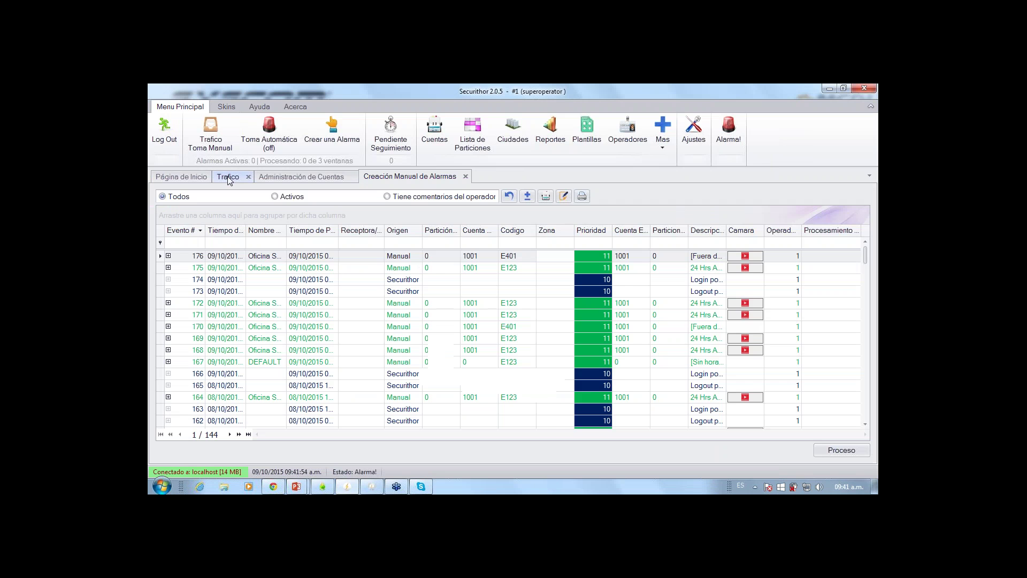
left_click(168, 256)
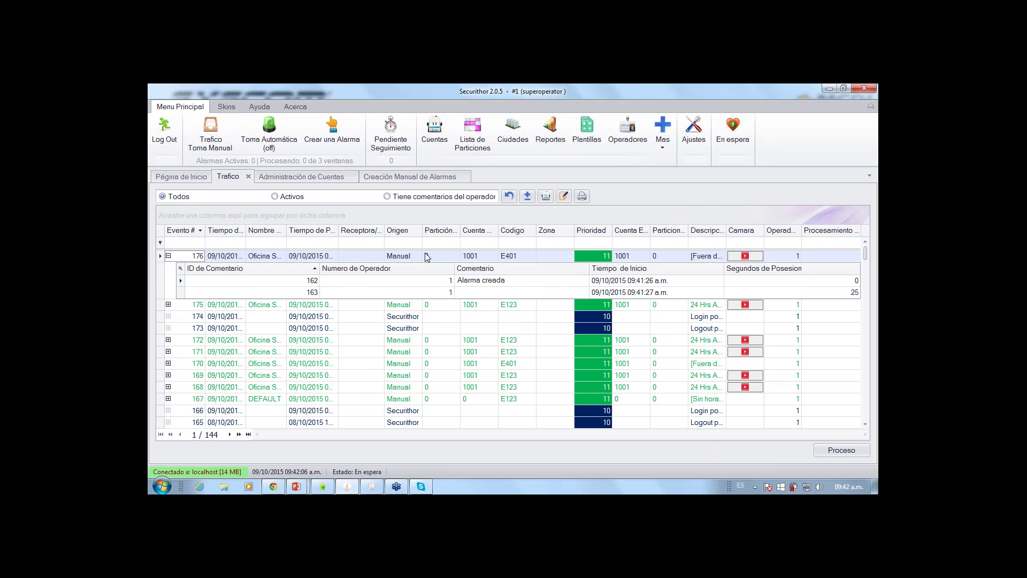
left_click(168, 256)
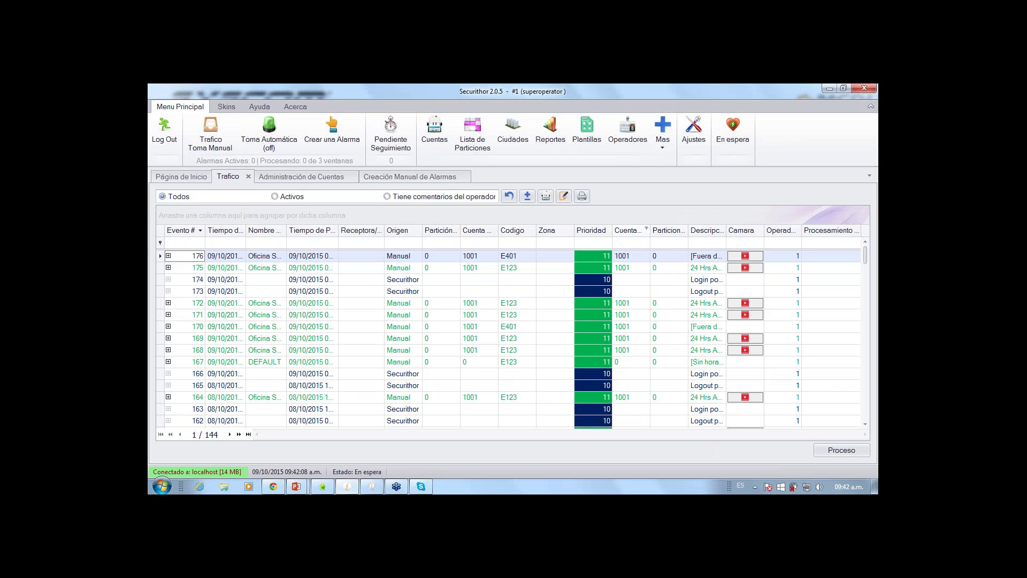
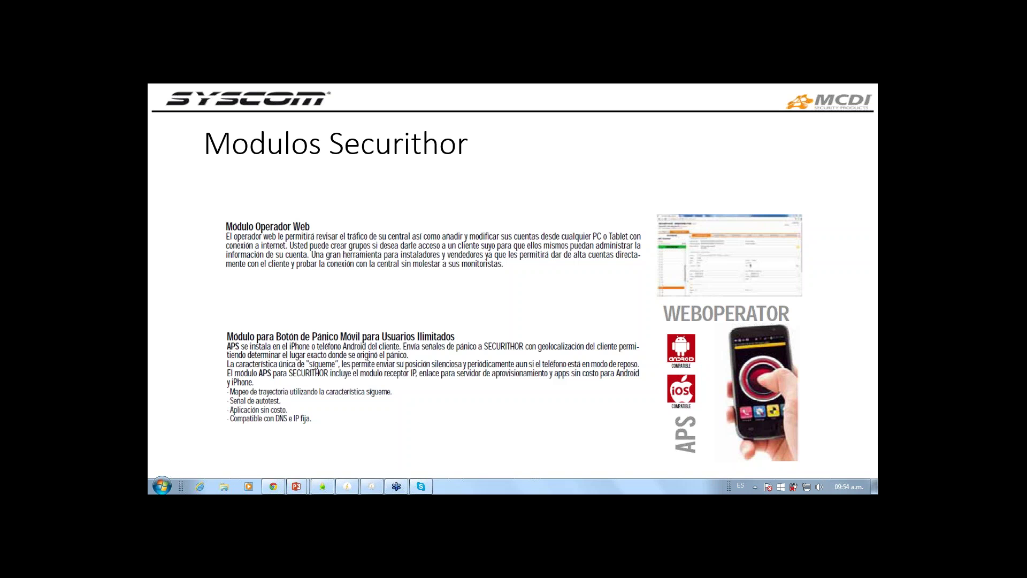
Step: Switch to the Securithor Mobile page in Chrome and examine its STnet uptime status, metrics, alarms and operators views
left_click(273, 486)
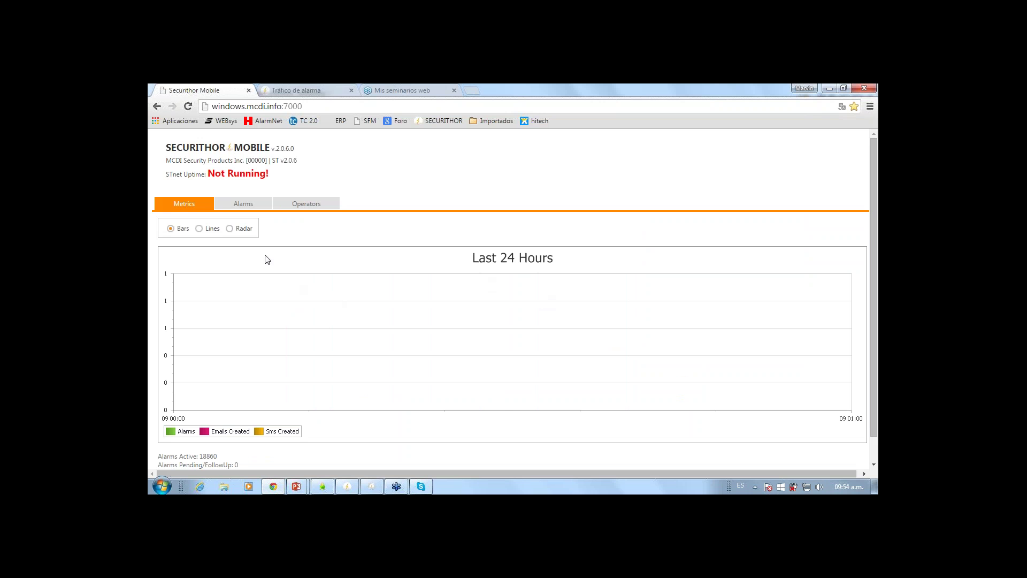
left_click(245, 210)
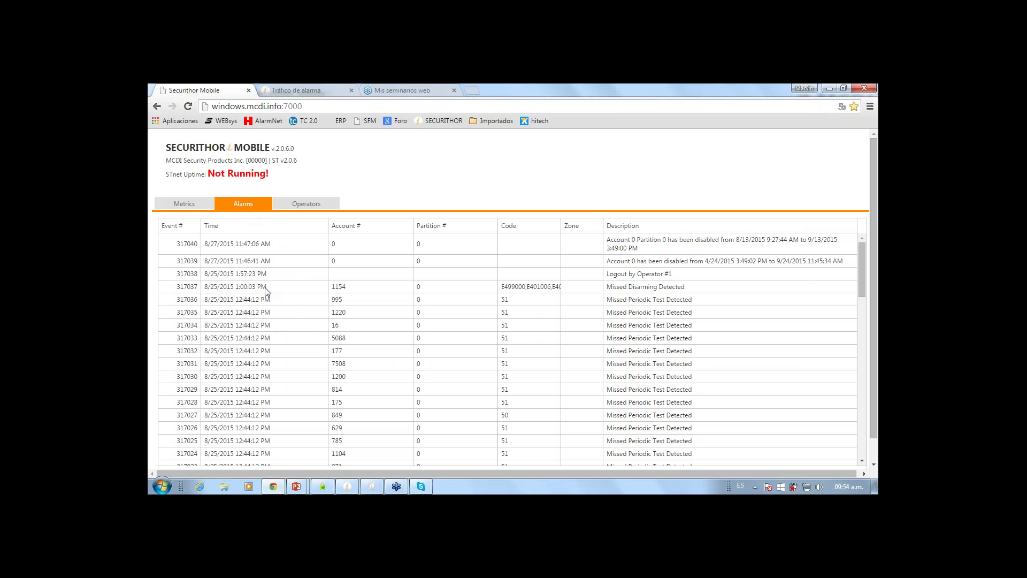
left_click(313, 209)
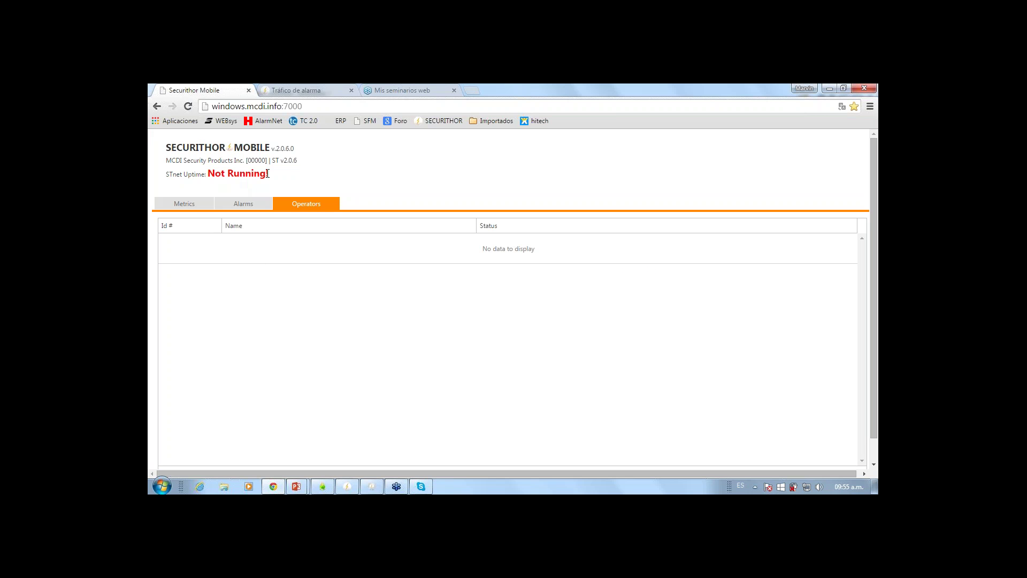
left_click_drag(268, 174, 210, 173)
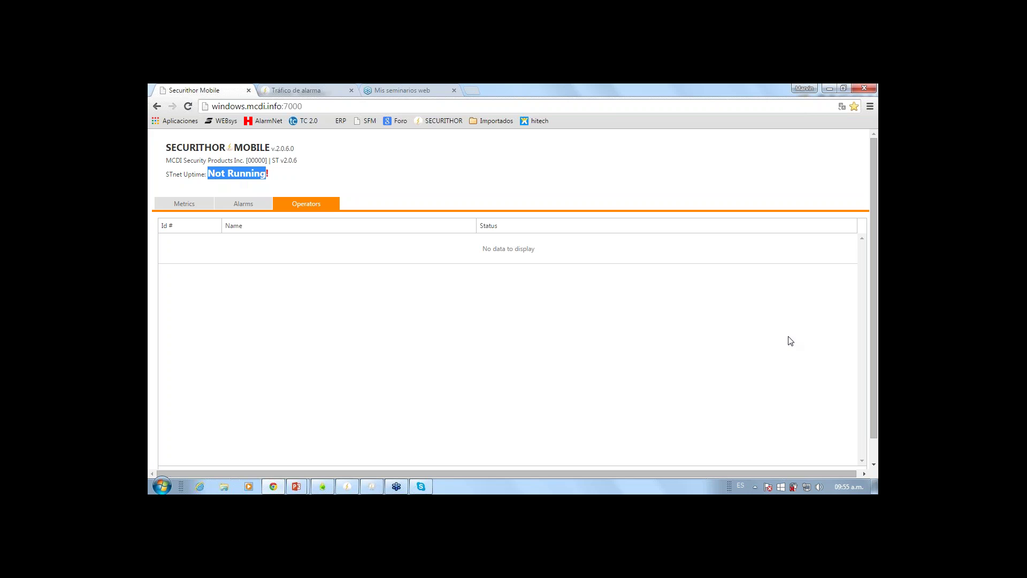
left_click(184, 203)
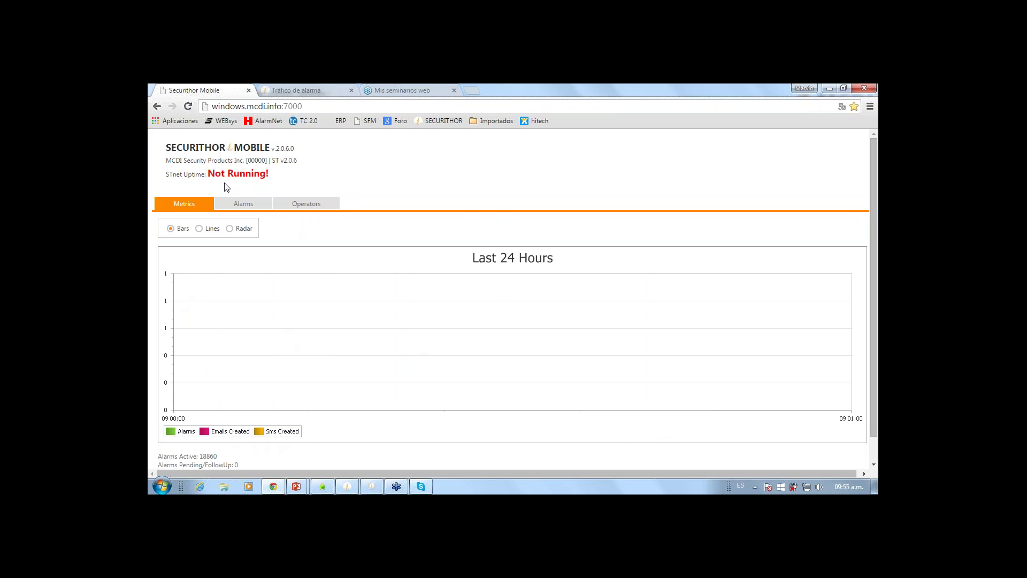
left_click(241, 205)
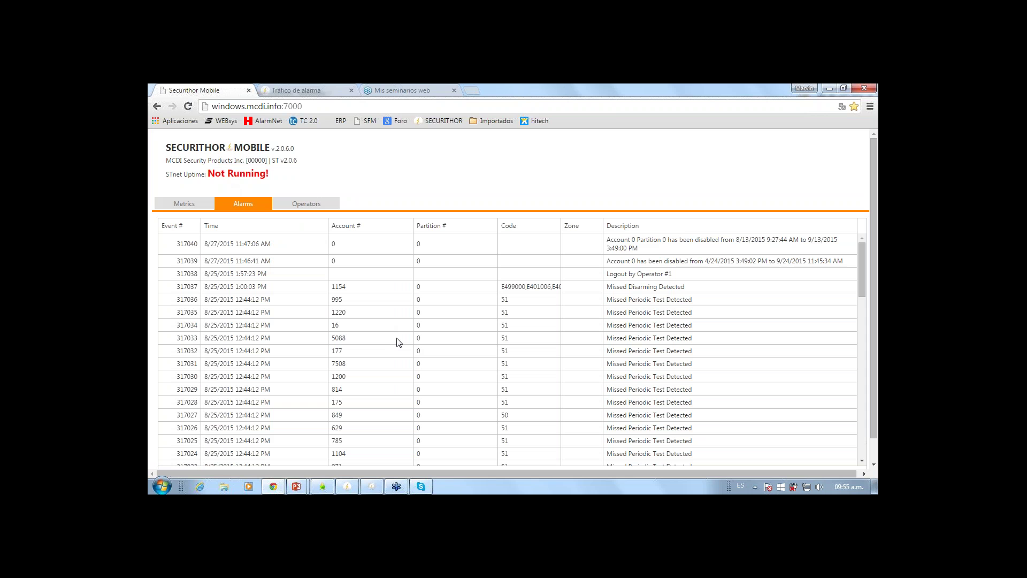
left_click(313, 202)
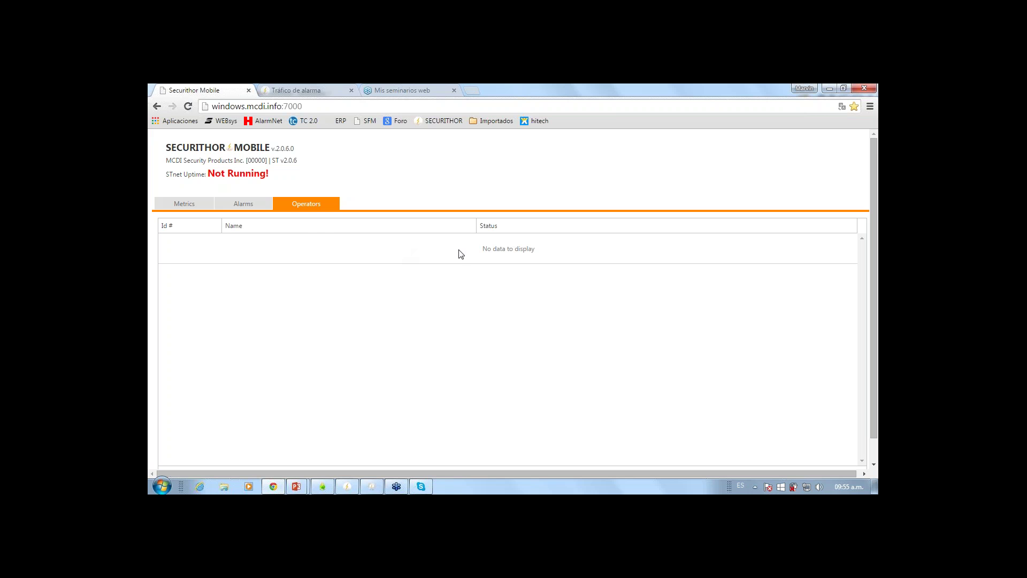
Step: Sign back in to the MCDI web operator page with the saved credentials after reloading the Tráfico de alarma page
left_click(295, 90)
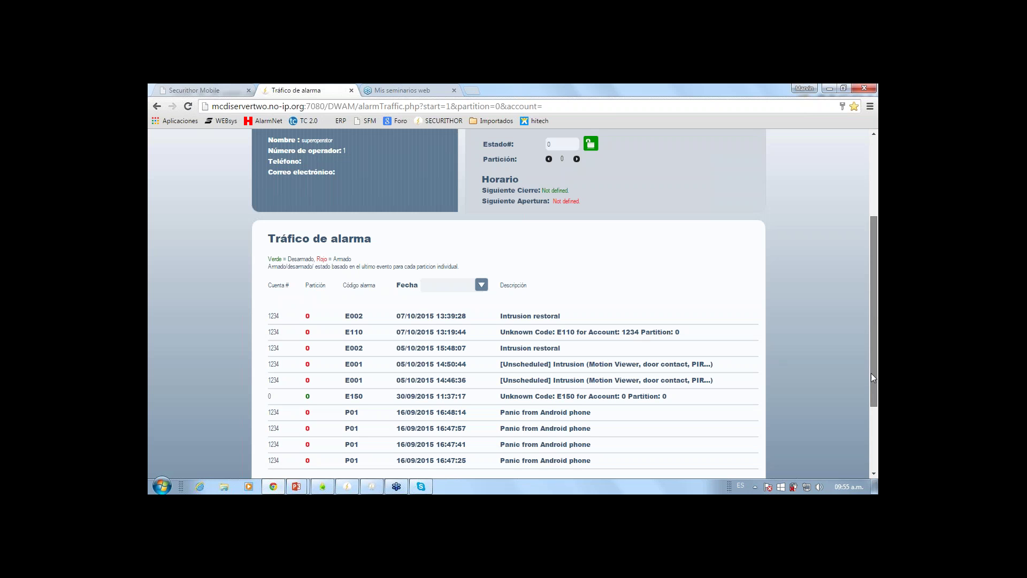
left_click(194, 109)
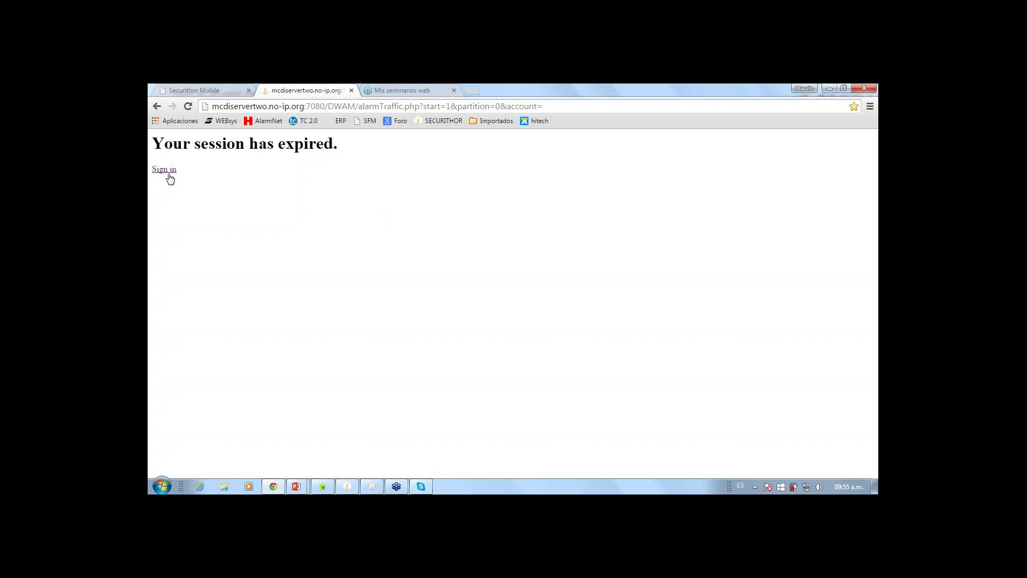
left_click(168, 174)
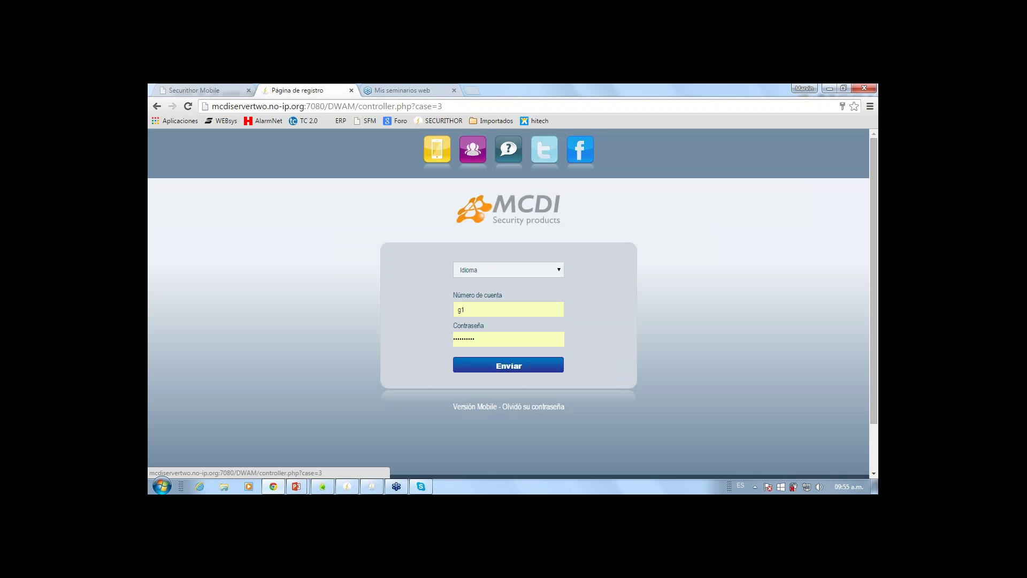
left_click(496, 368)
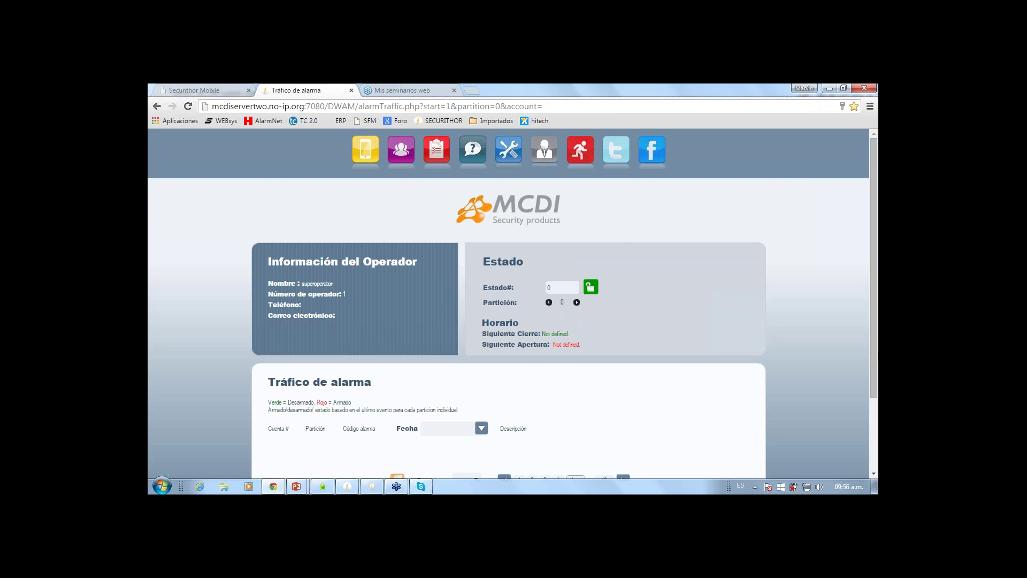
Step: Examine the web operator's operator information, status and alarm traffic list, and recheck the Securithor Mobile operators view
scroll(512, 305, "down", 4)
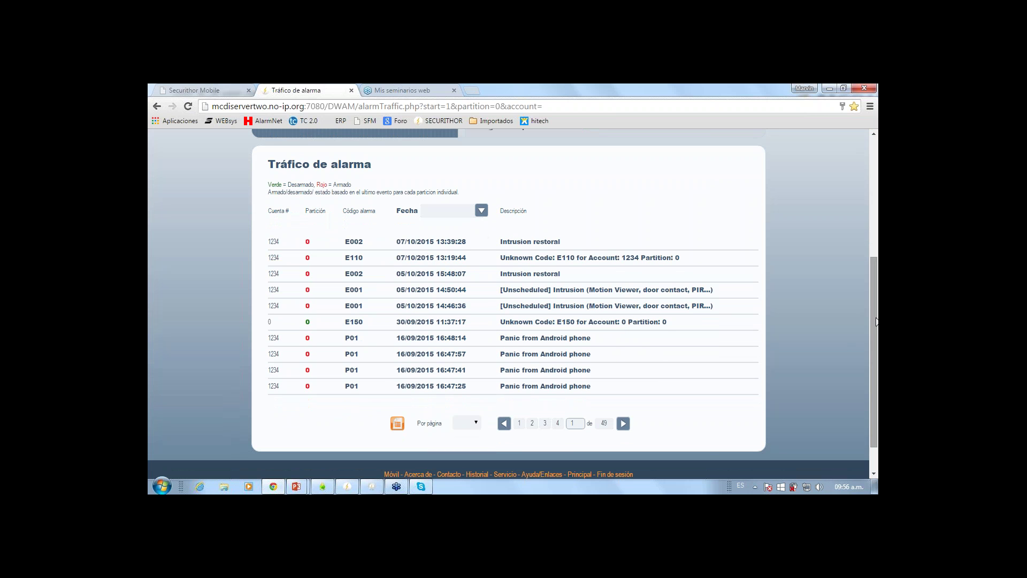
scroll(871, 354, "up", 3)
scroll(876, 273, "up", 1)
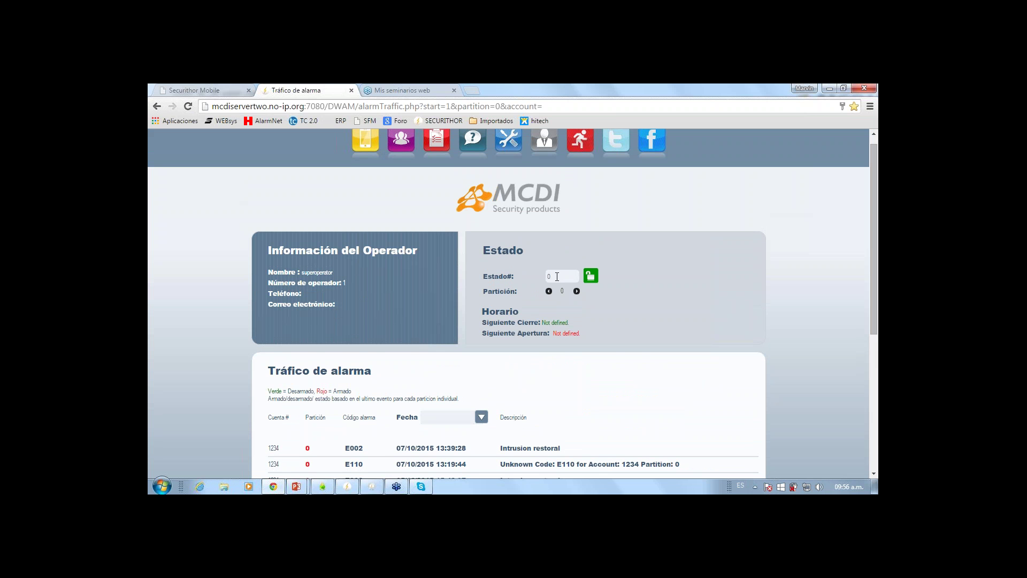
left_click(552, 275)
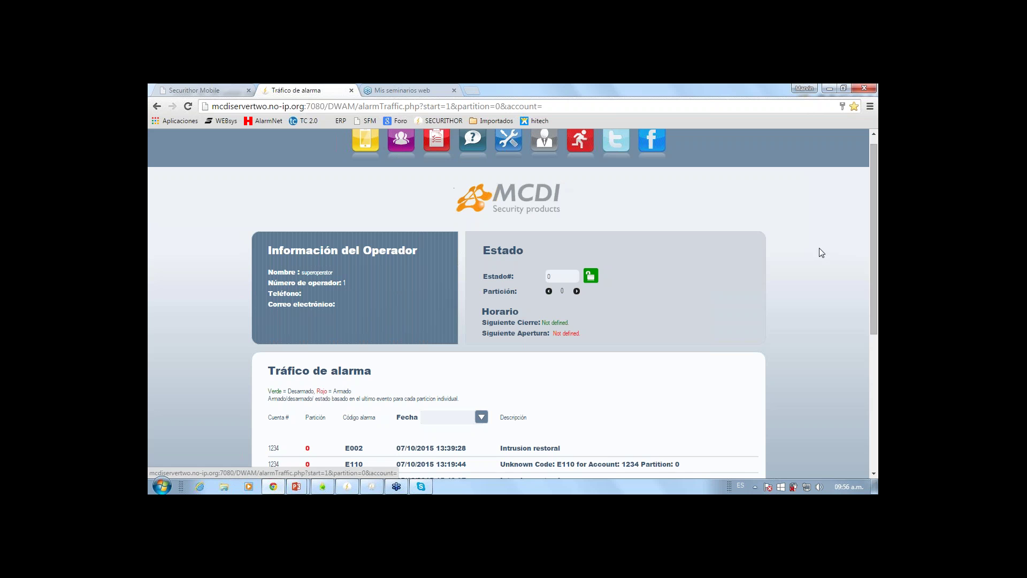
mouse_move(876, 279)
left_mouse_down()
mouse_move(876, 335)
mouse_move(876, 281)
left_mouse_up()
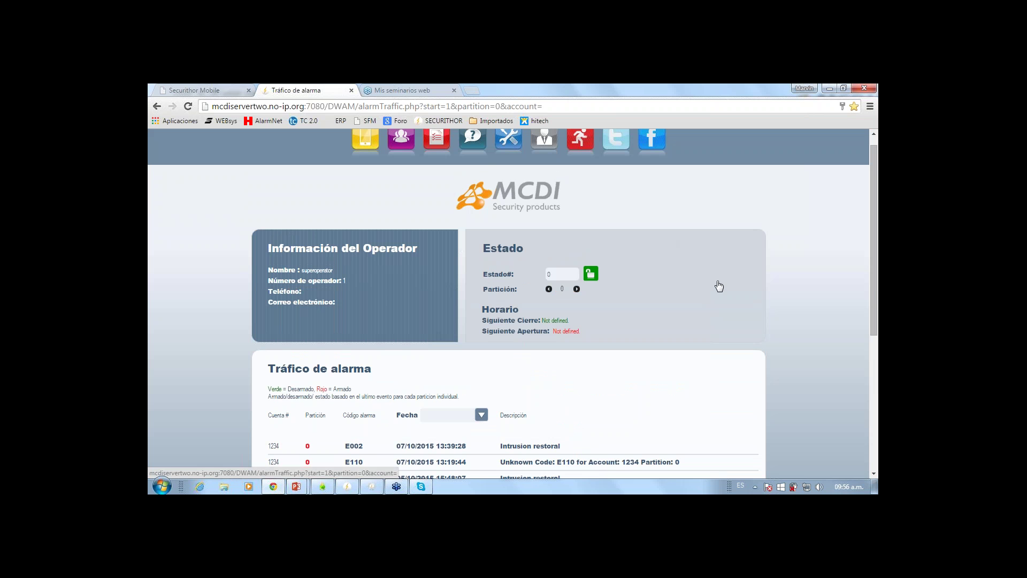
left_click_drag(875, 288, 875, 419)
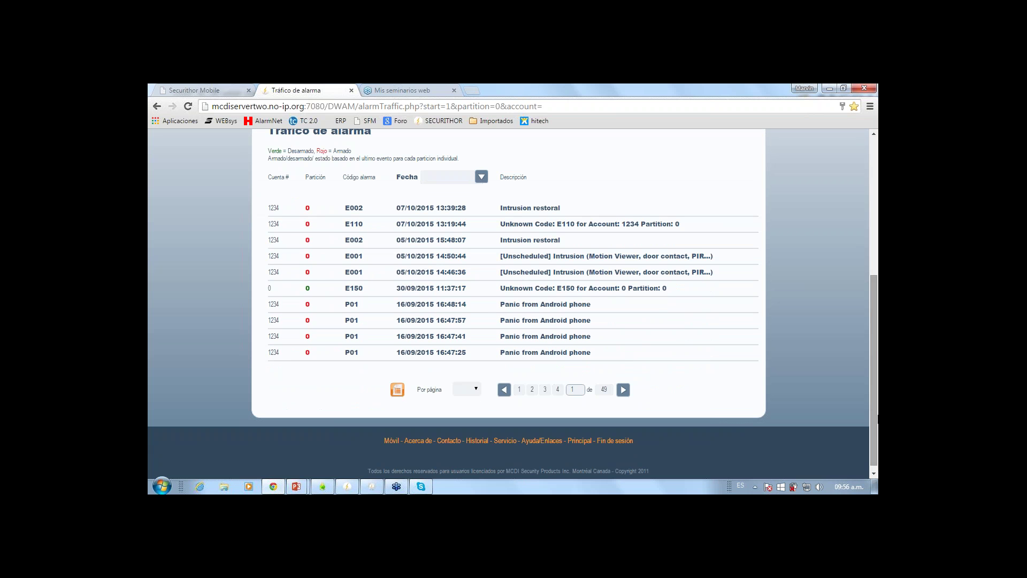
left_click_drag(877, 420, 877, 270)
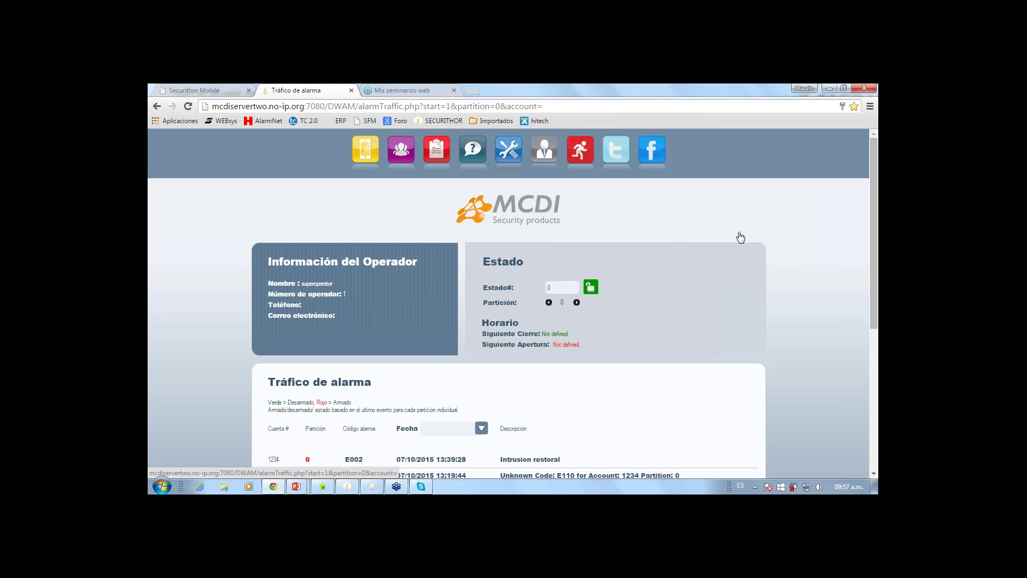
left_click(226, 86)
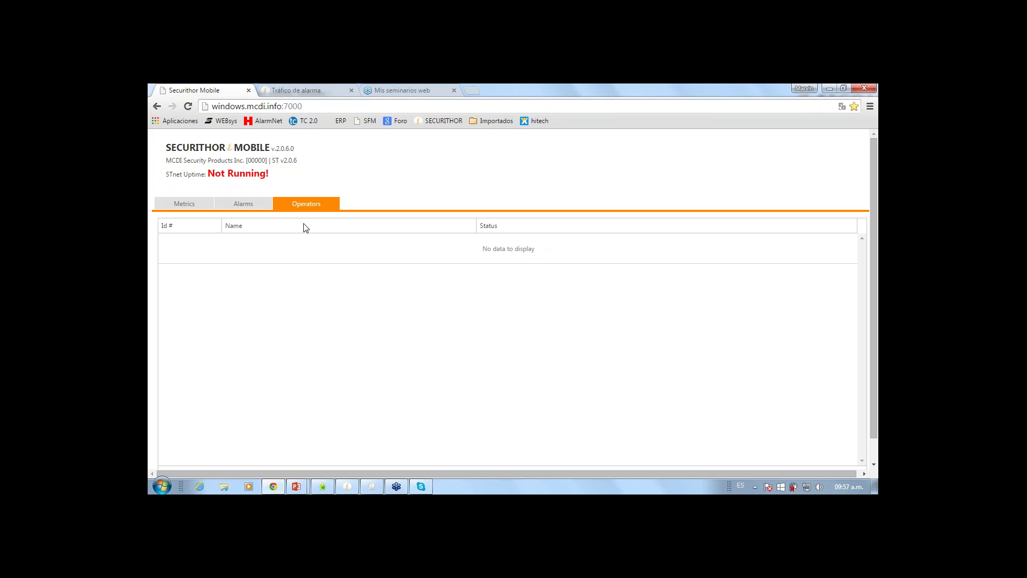
left_click(309, 87)
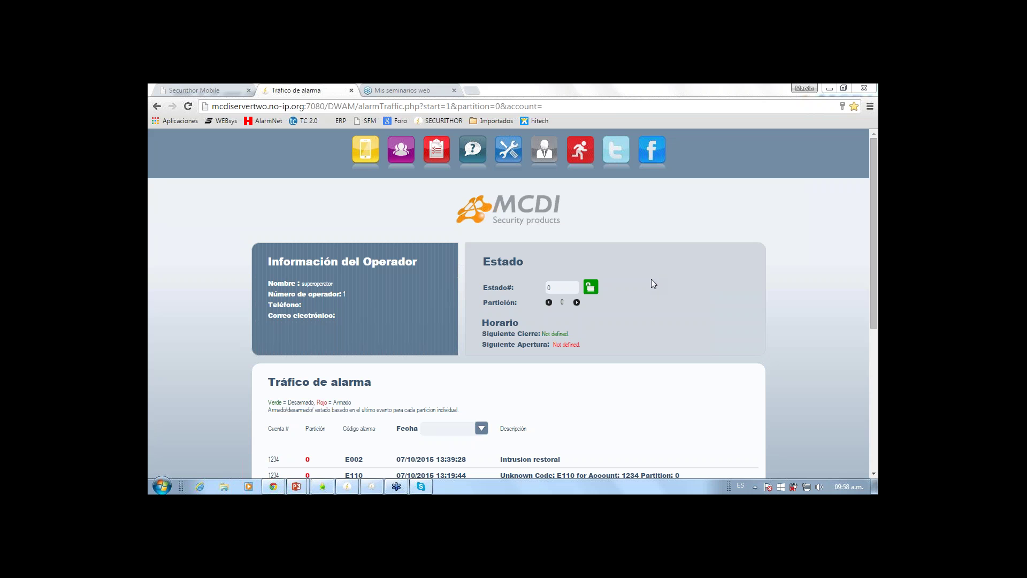
Step: Switch to Securithor, look at the account's alarm code settings, and minimize the program
left_click(347, 486)
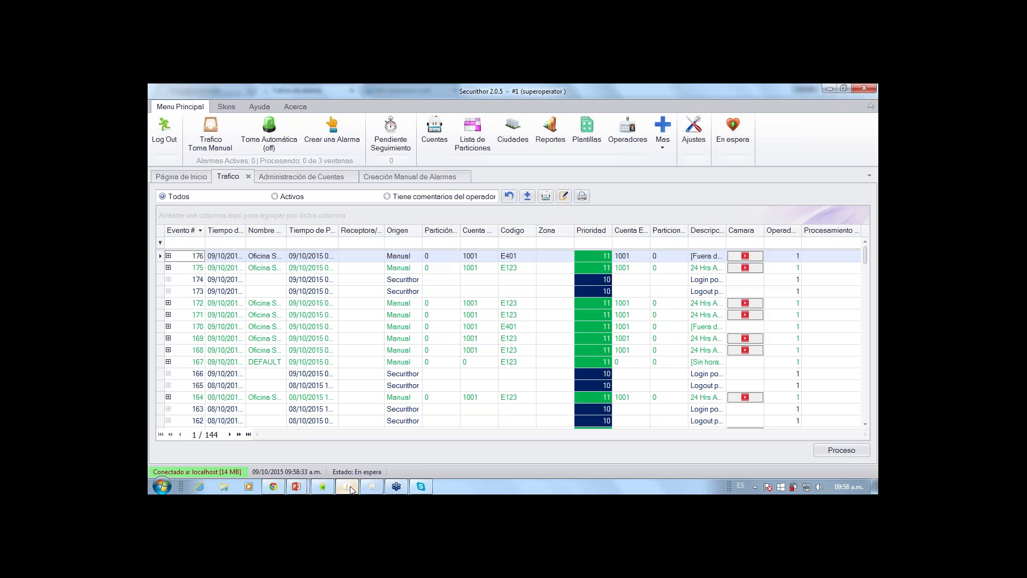
left_click(295, 175)
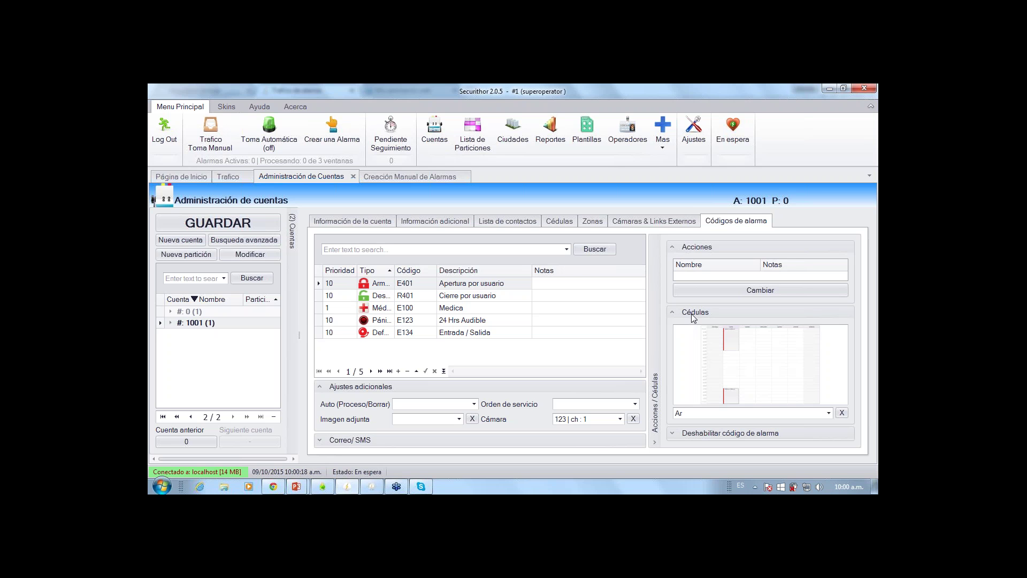
left_click(826, 88)
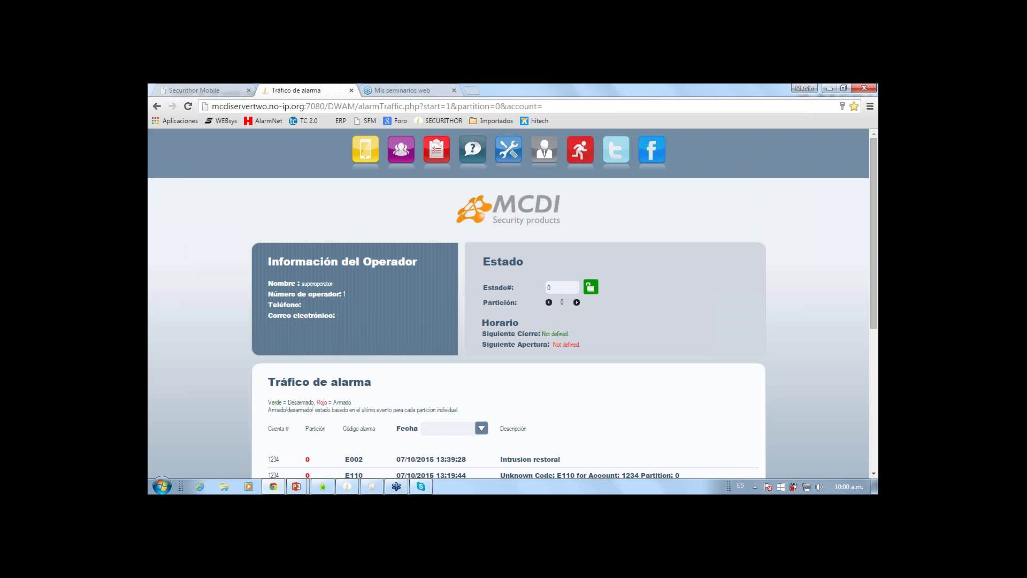
Step: Switch to the webinarMCDI presentation in PowerPoint and go to slide 6, Modulos Securithor
mouse_move(296, 486)
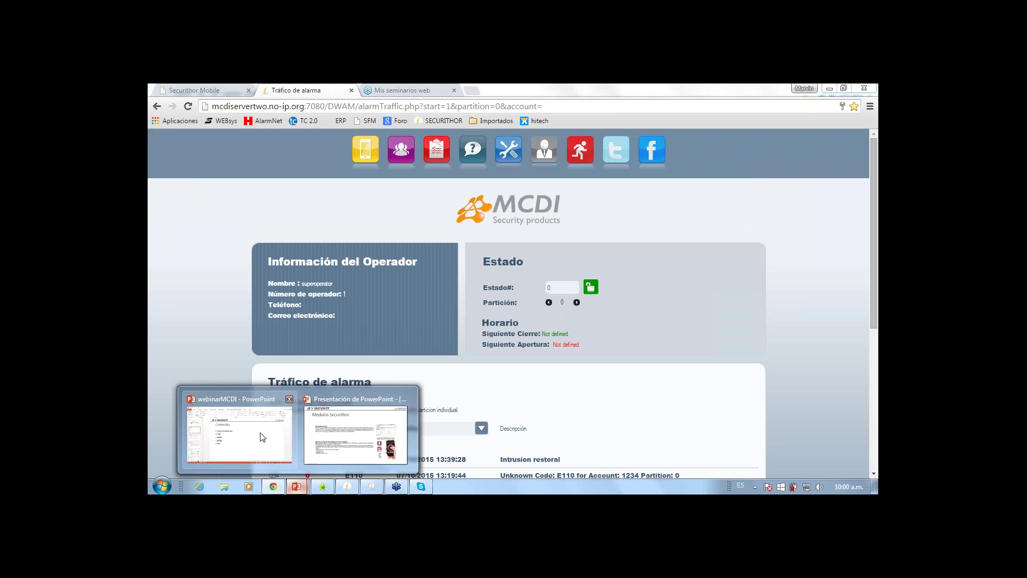
left_click(241, 433)
left_click(203, 354)
left_click(200, 406)
key("Down")
key("Down")
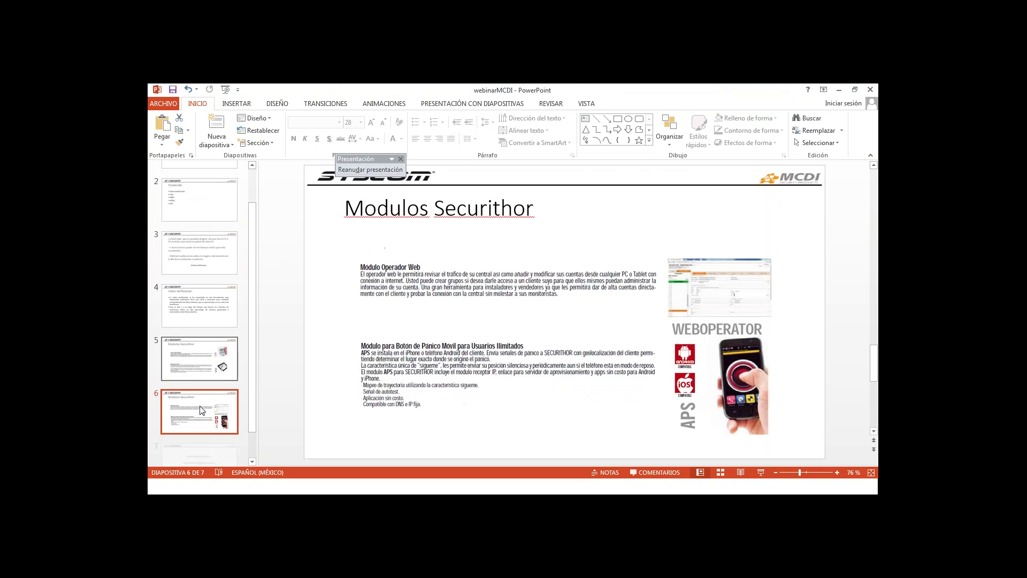